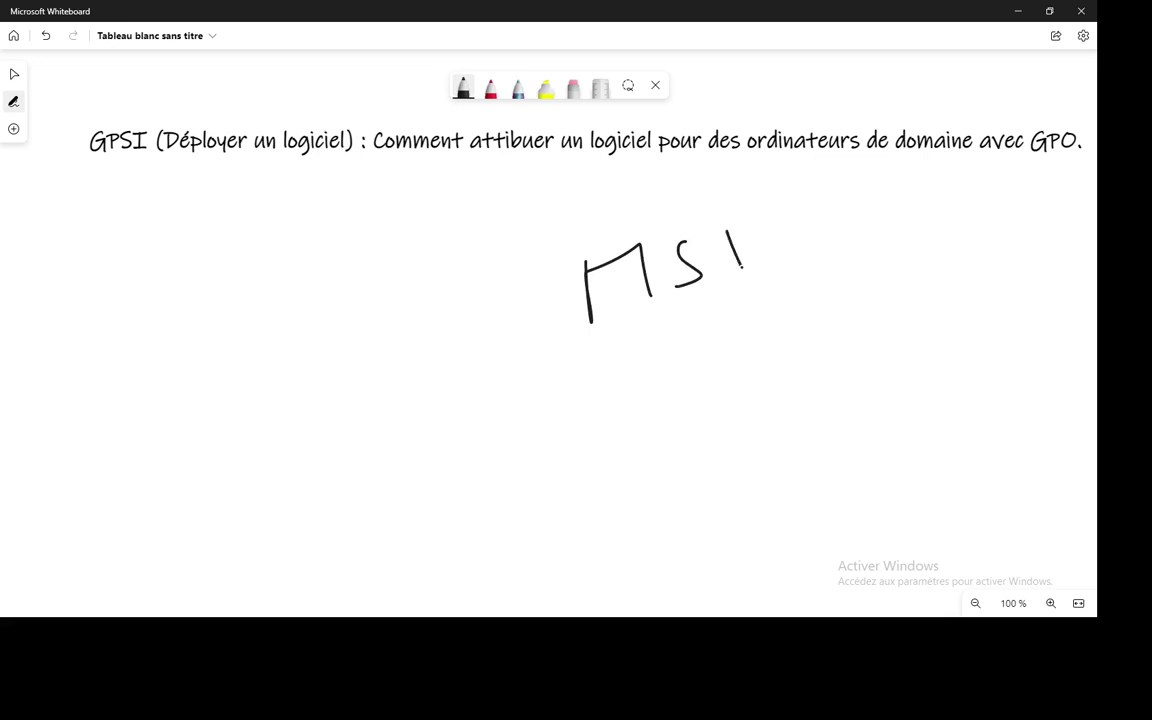
- Underline the handwritten "MSI" and draw two arrows branching downward from the line
{"action": "left_click_drag", "start_coordinate": [575, 342], "coordinate": [913, 291]}
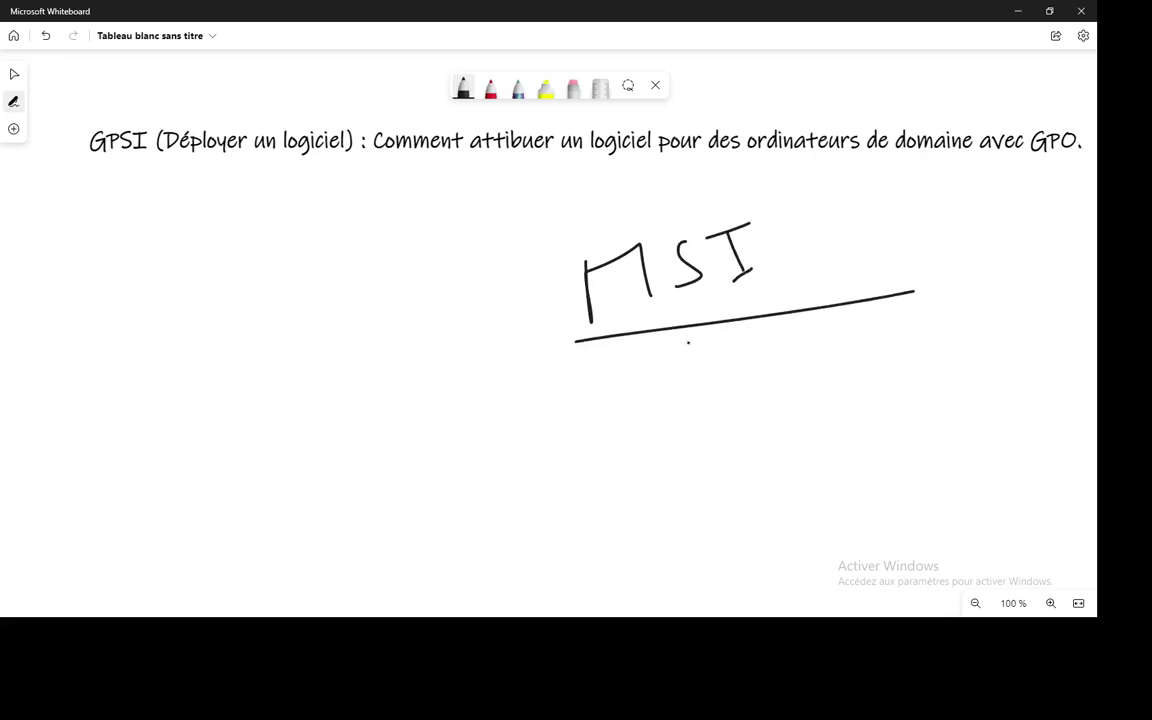
{"action": "left_click_drag", "start_coordinate": [694, 323], "coordinate": [648, 425]}
{"action": "mouse_move", "coordinate": [700, 326]}
{"action": "left_mouse_down"}
{"action": "mouse_move", "coordinate": [838, 421]}
{"action": "mouse_move", "coordinate": [874, 436]}
{"action": "mouse_move", "coordinate": [875, 418]}
{"action": "left_mouse_up"}
{"action": "left_click_drag", "start_coordinate": [643, 443], "coordinate": [685, 424]}
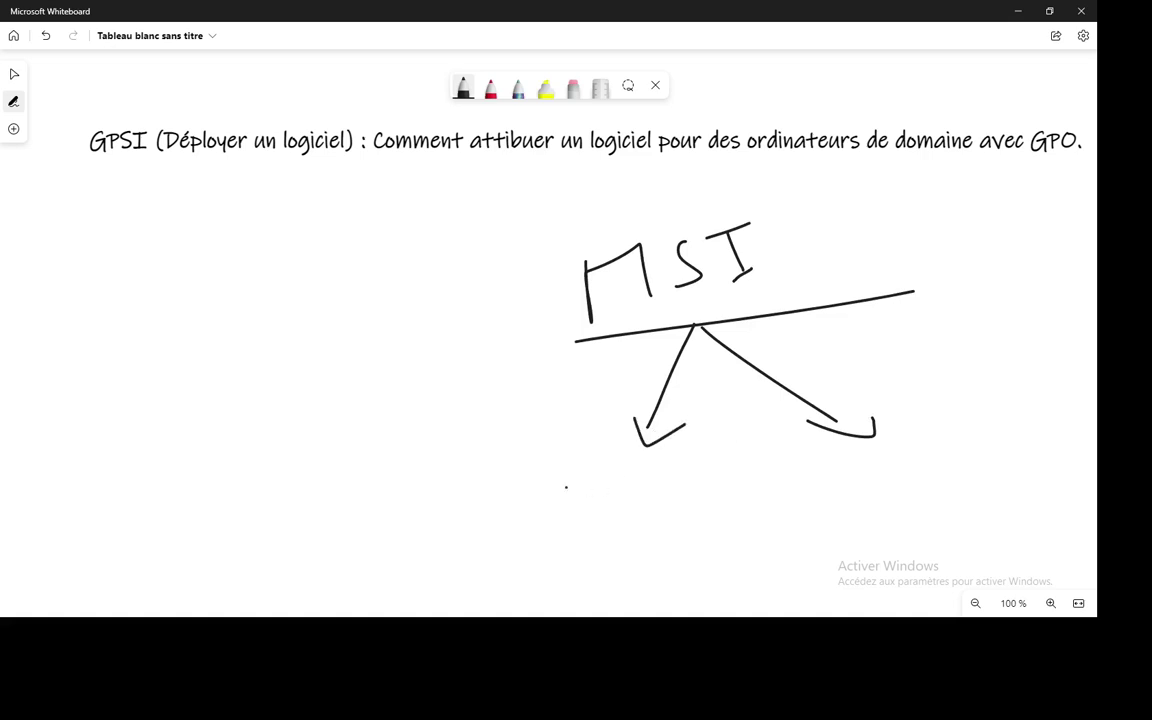
- Handwrite "Attribuer" in black at the end of the first arrow below "MSI"
{"action": "left_click_drag", "start_coordinate": [527, 467], "coordinate": [559, 534]}
{"action": "left_click_drag", "start_coordinate": [537, 433], "coordinate": [617, 517]}
{"action": "mouse_move", "coordinate": [541, 497]}
{"action": "left_mouse_down"}
{"action": "mouse_move", "coordinate": [605, 483]}
{"action": "mouse_move", "coordinate": [604, 514]}
{"action": "left_mouse_up"}
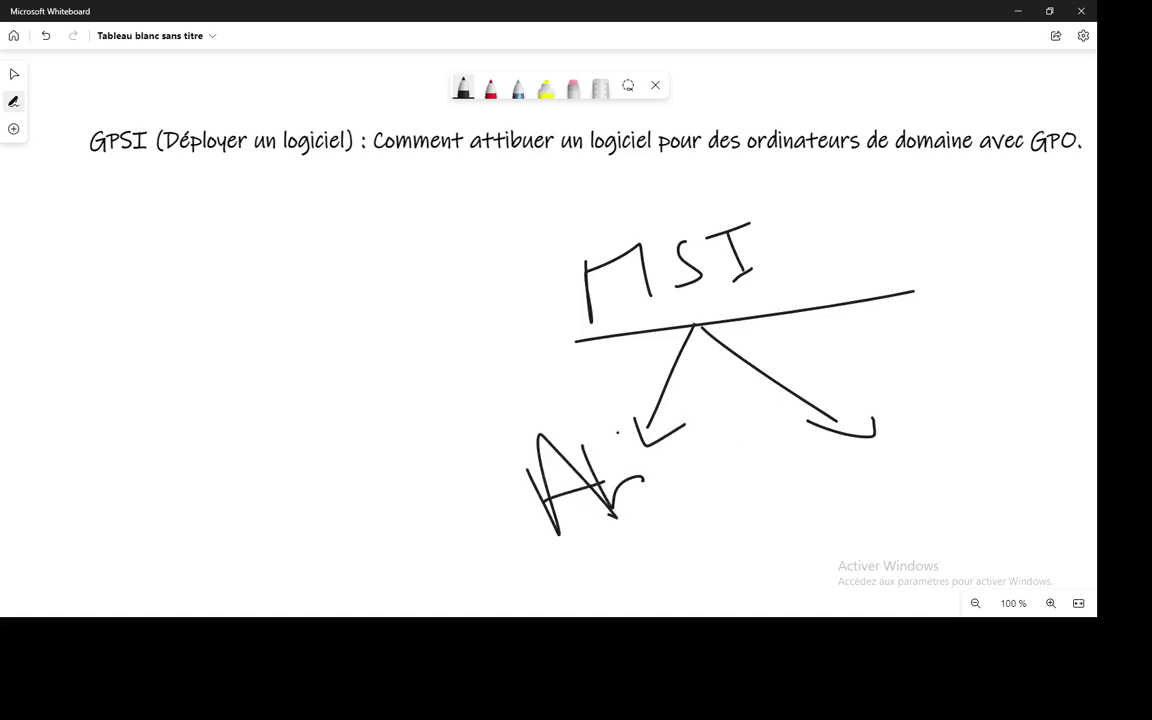
{"action": "left_click_drag", "start_coordinate": [619, 432], "coordinate": [638, 498]}
{"action": "mouse_move", "coordinate": [592, 459]}
{"action": "left_mouse_down"}
{"action": "mouse_move", "coordinate": [675, 449]}
{"action": "mouse_move", "coordinate": [652, 500]}
{"action": "left_mouse_up"}
{"action": "left_click_drag", "start_coordinate": [668, 500], "coordinate": [722, 480]}
{"action": "left_click", "coordinate": [725, 472]}
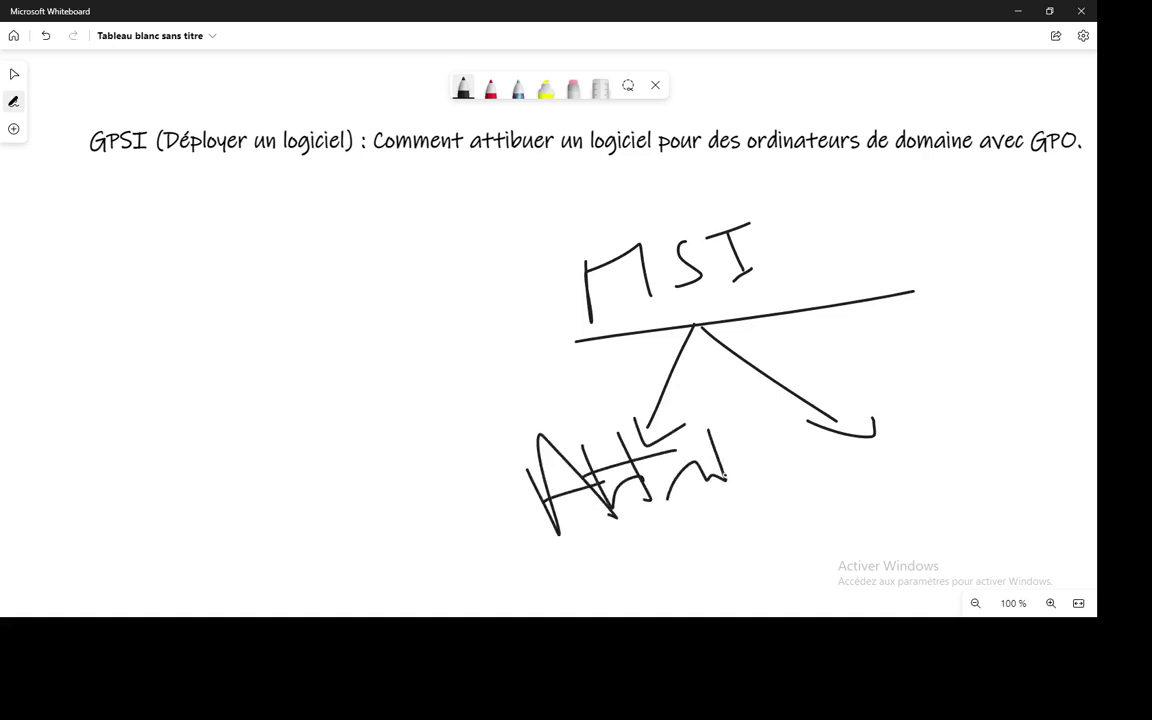
{"action": "mouse_move", "coordinate": [708, 432]}
{"action": "left_mouse_down"}
{"action": "mouse_move", "coordinate": [745, 494]}
{"action": "mouse_move", "coordinate": [842, 500]}
{"action": "left_mouse_up"}
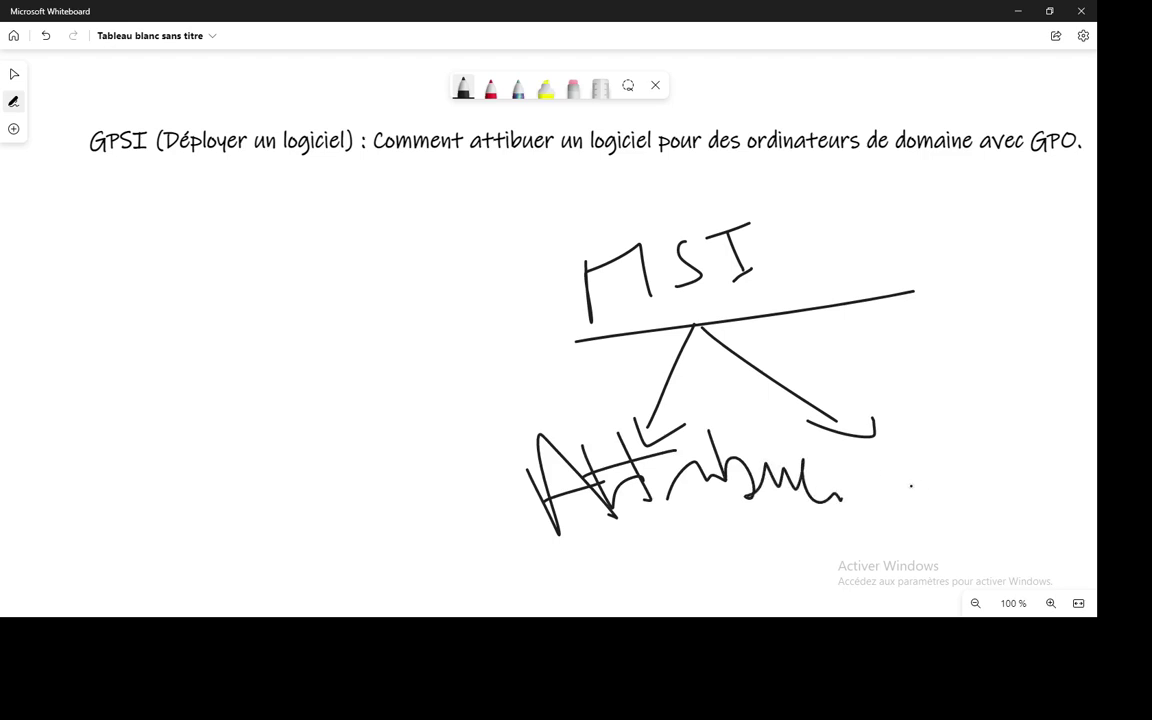
- Handwrite "Publier" at the end of the second arrow and add a vertical stroke under the "r" of "Attribuer"
{"action": "mouse_move", "coordinate": [876, 420]}
{"action": "left_mouse_down"}
{"action": "mouse_move", "coordinate": [890, 385]}
{"action": "mouse_move", "coordinate": [960, 428]}
{"action": "left_mouse_up"}
{"action": "mouse_move", "coordinate": [951, 356]}
{"action": "left_mouse_down"}
{"action": "mouse_move", "coordinate": [1000, 430]}
{"action": "mouse_move", "coordinate": [1095, 395]}
{"action": "left_mouse_up"}
{"action": "left_click", "coordinate": [1028, 394]}
{"action": "left_click", "coordinate": [1025, 401]}
{"action": "left_click", "coordinate": [1050, 365]}
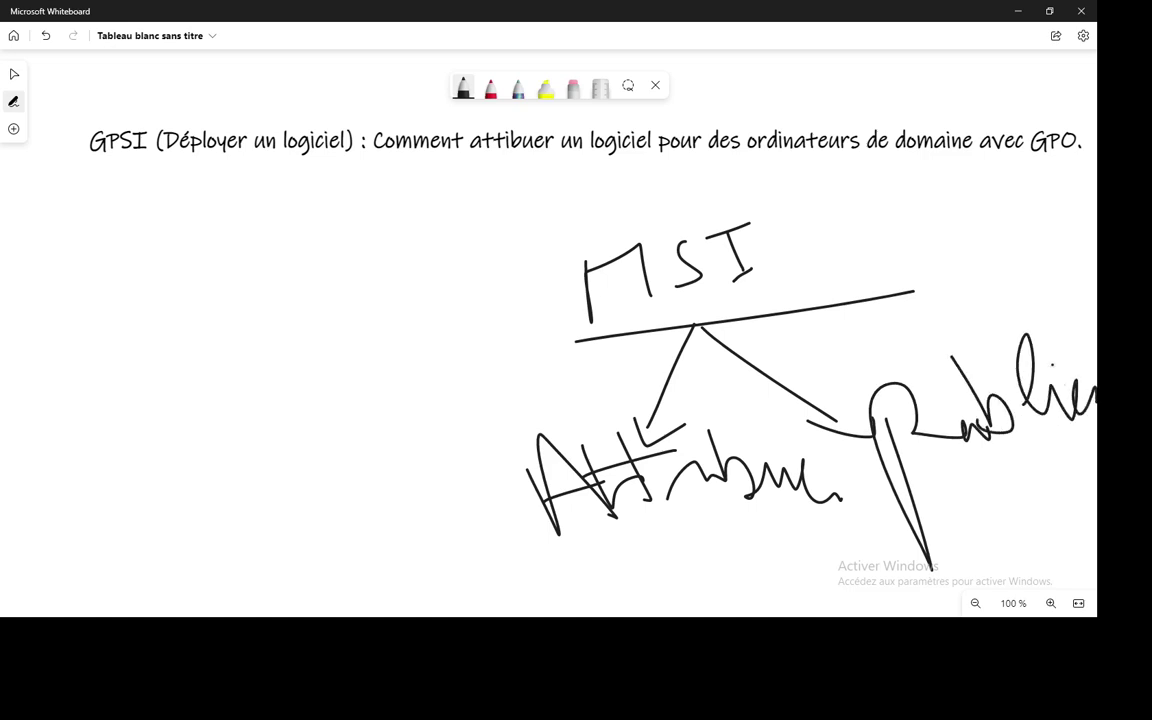
{"action": "scroll", "coordinate": [649, 360], "scroll_direction": "down", "scroll_amount": 1}
{"action": "left_click_drag", "start_coordinate": [698, 430], "coordinate": [698, 540]}
{"action": "left_click", "coordinate": [462, 488]}
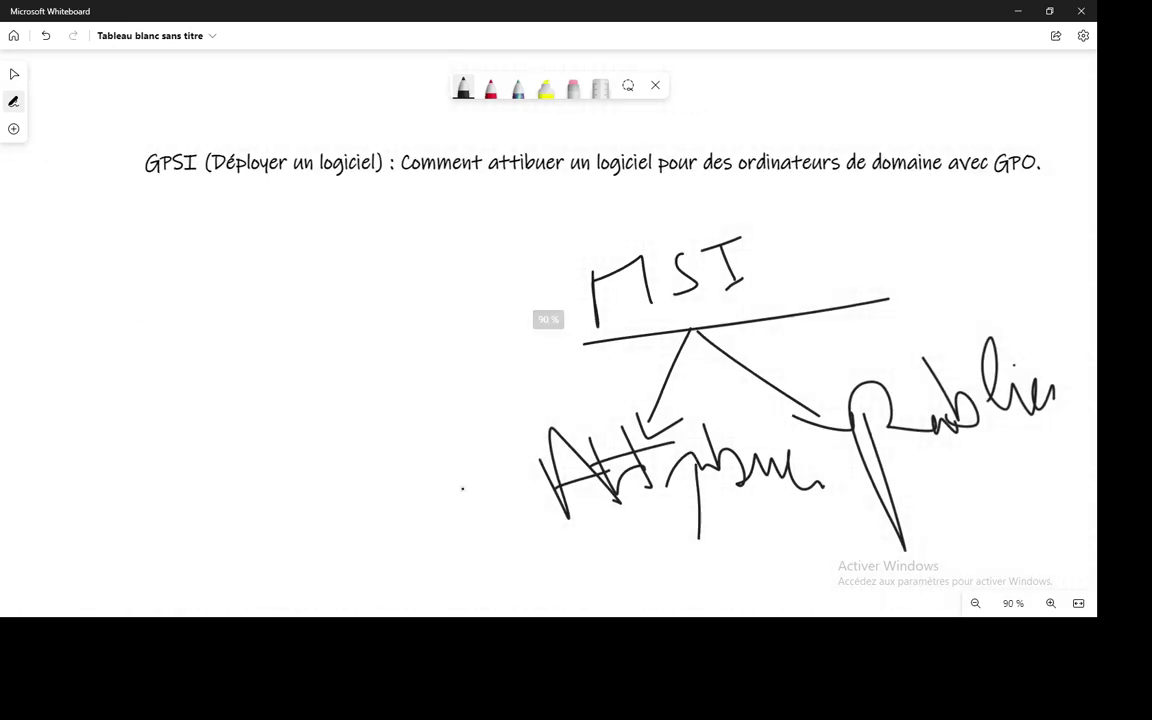
- Underline "Attribuer" with the black pen and draw an arrow from the line down to a handwritten "User"
{"action": "left_click", "coordinate": [52, 101]}
{"action": "left_click", "coordinate": [14, 74]}
{"action": "scroll", "coordinate": [324, 170], "scroll_direction": "down", "scroll_amount": 3}
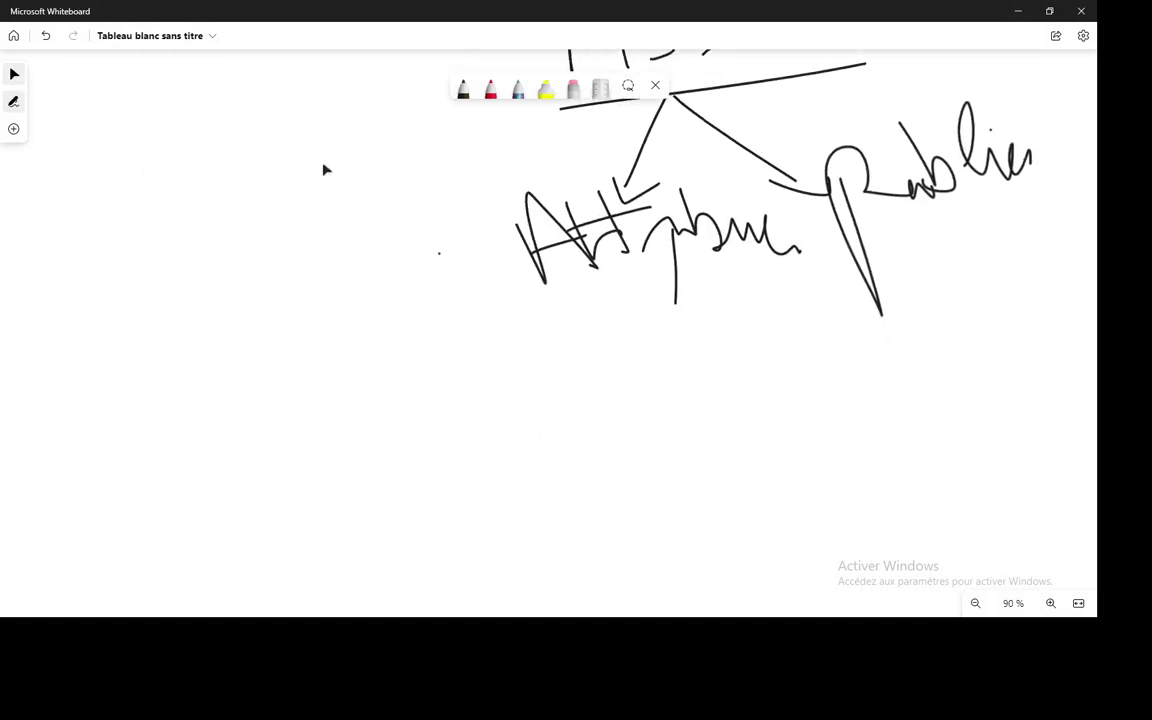
{"action": "scroll", "coordinate": [572, 338], "scroll_direction": "left", "scroll_amount": 5}
{"action": "scroll", "coordinate": [339, 360], "scroll_direction": "right", "scroll_amount": 10}
{"action": "scroll", "coordinate": [339, 360], "scroll_direction": "up", "scroll_amount": 1}
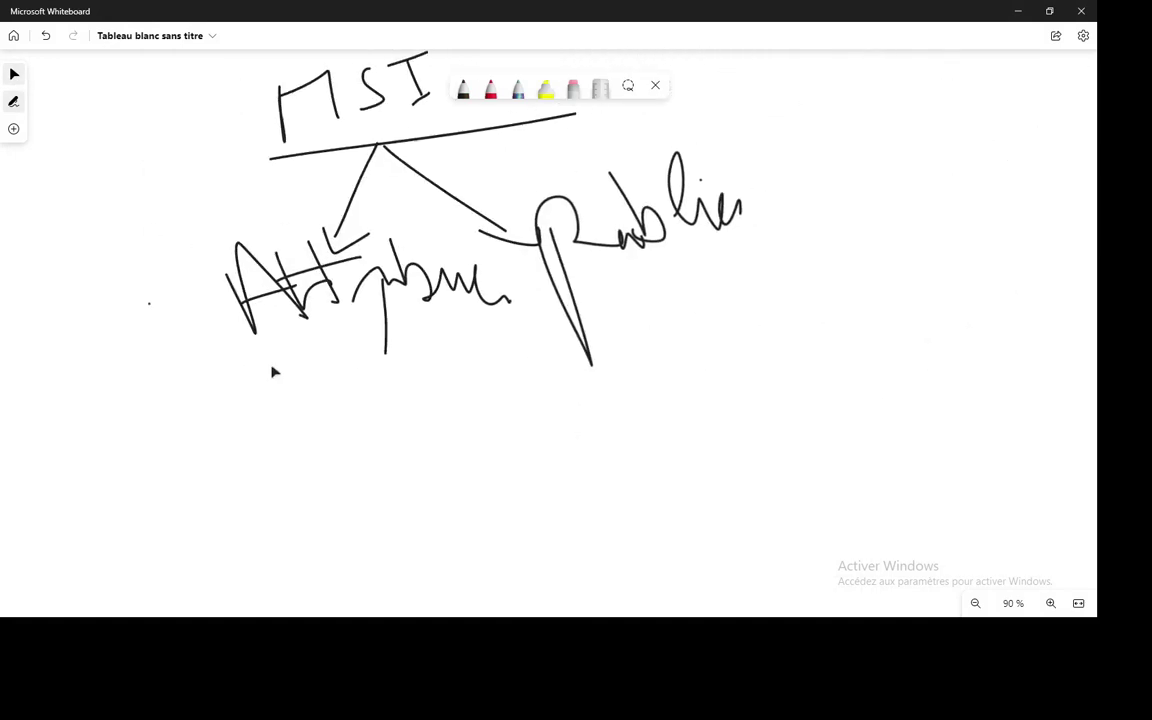
{"action": "scroll", "coordinate": [272, 373], "scroll_direction": "left", "scroll_amount": 3}
{"action": "scroll", "coordinate": [622, 476], "scroll_direction": "down", "scroll_amount": 1}
{"action": "left_click", "coordinate": [463, 90]}
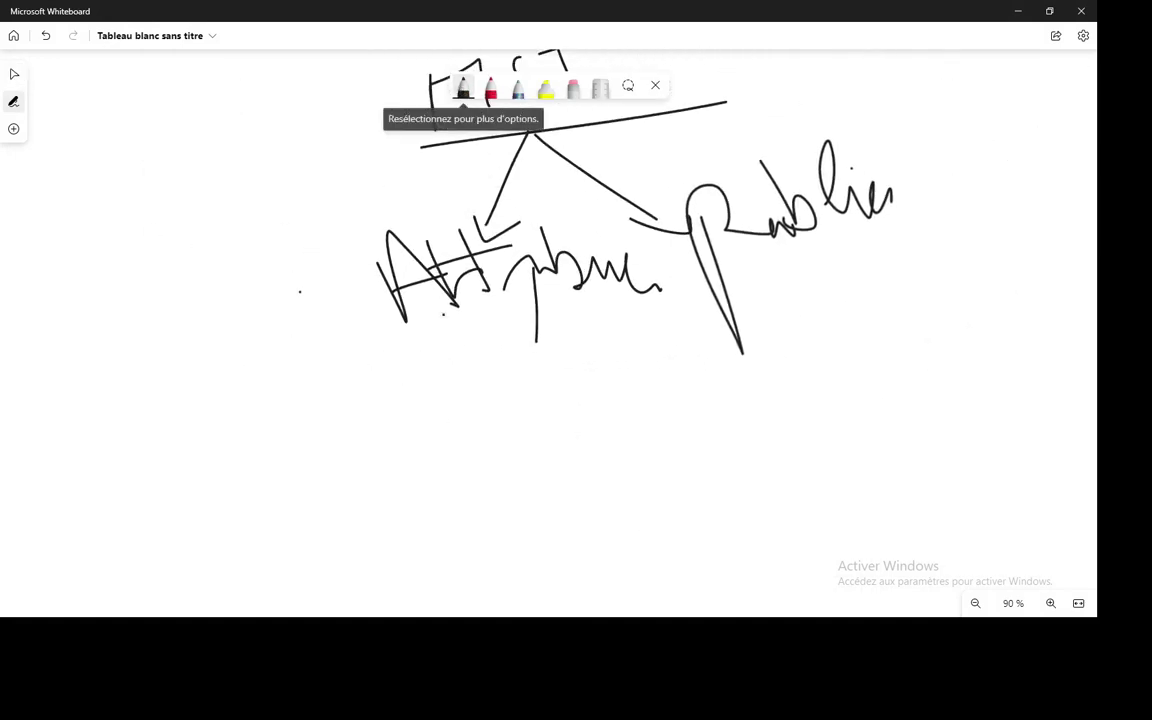
{"action": "left_click_drag", "start_coordinate": [400, 363], "coordinate": [642, 333]}
{"action": "mouse_move", "coordinate": [532, 356]}
{"action": "left_mouse_down"}
{"action": "mouse_move", "coordinate": [455, 472]}
{"action": "mouse_move", "coordinate": [515, 488]}
{"action": "left_mouse_up"}
{"action": "mouse_move", "coordinate": [358, 510]}
{"action": "left_mouse_down"}
{"action": "mouse_move", "coordinate": [397, 498]}
{"action": "mouse_move", "coordinate": [440, 548]}
{"action": "mouse_move", "coordinate": [512, 535]}
{"action": "mouse_move", "coordinate": [542, 549]}
{"action": "left_mouse_up"}
- Draw a second arrow from the line under "Attribuer" and handwrite "Computer" at its end
{"action": "mouse_move", "coordinate": [535, 357]}
{"action": "left_mouse_down"}
{"action": "mouse_move", "coordinate": [597, 450]}
{"action": "mouse_move", "coordinate": [632, 450]}
{"action": "left_mouse_up"}
{"action": "mouse_move", "coordinate": [630, 497]}
{"action": "left_mouse_down"}
{"action": "mouse_move", "coordinate": [603, 530]}
{"action": "mouse_move", "coordinate": [640, 548]}
{"action": "mouse_move", "coordinate": [735, 535]}
{"action": "mouse_move", "coordinate": [770, 582]}
{"action": "left_mouse_up"}
{"action": "left_click", "coordinate": [738, 522]}
{"action": "mouse_move", "coordinate": [770, 582]}
{"action": "left_mouse_down"}
{"action": "mouse_move", "coordinate": [778, 522]}
{"action": "mouse_move", "coordinate": [792, 505]}
{"action": "mouse_move", "coordinate": [805, 520]}
{"action": "left_mouse_up"}
{"action": "left_click", "coordinate": [769, 446]}
{"action": "mouse_move", "coordinate": [771, 453]}
{"action": "left_mouse_down"}
{"action": "mouse_move", "coordinate": [845, 518]}
{"action": "mouse_move", "coordinate": [871, 522]}
{"action": "left_mouse_up"}
{"action": "left_click", "coordinate": [759, 476]}
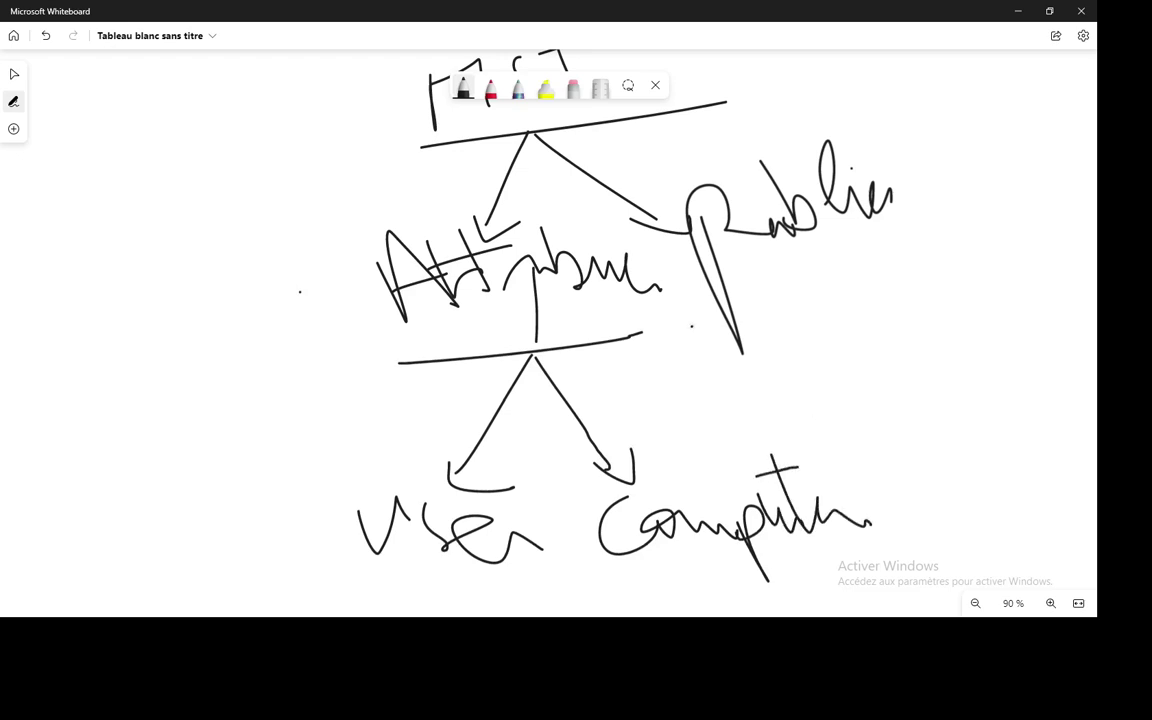
- Underline "Publier" and draw a single arrow from the line down to a handwritten "User"
{"action": "left_click_drag", "start_coordinate": [707, 316], "coordinate": [938, 242]}
{"action": "mouse_move", "coordinate": [798, 285]}
{"action": "left_mouse_down"}
{"action": "mouse_move", "coordinate": [1004, 404]}
{"action": "mouse_move", "coordinate": [1031, 383]}
{"action": "left_mouse_up"}
{"action": "mouse_move", "coordinate": [921, 452]}
{"action": "left_mouse_down"}
{"action": "mouse_move", "coordinate": [950, 488]}
{"action": "mouse_move", "coordinate": [992, 425]}
{"action": "mouse_move", "coordinate": [1050, 450]}
{"action": "mouse_move", "coordinate": [1095, 452]}
{"action": "left_mouse_up"}
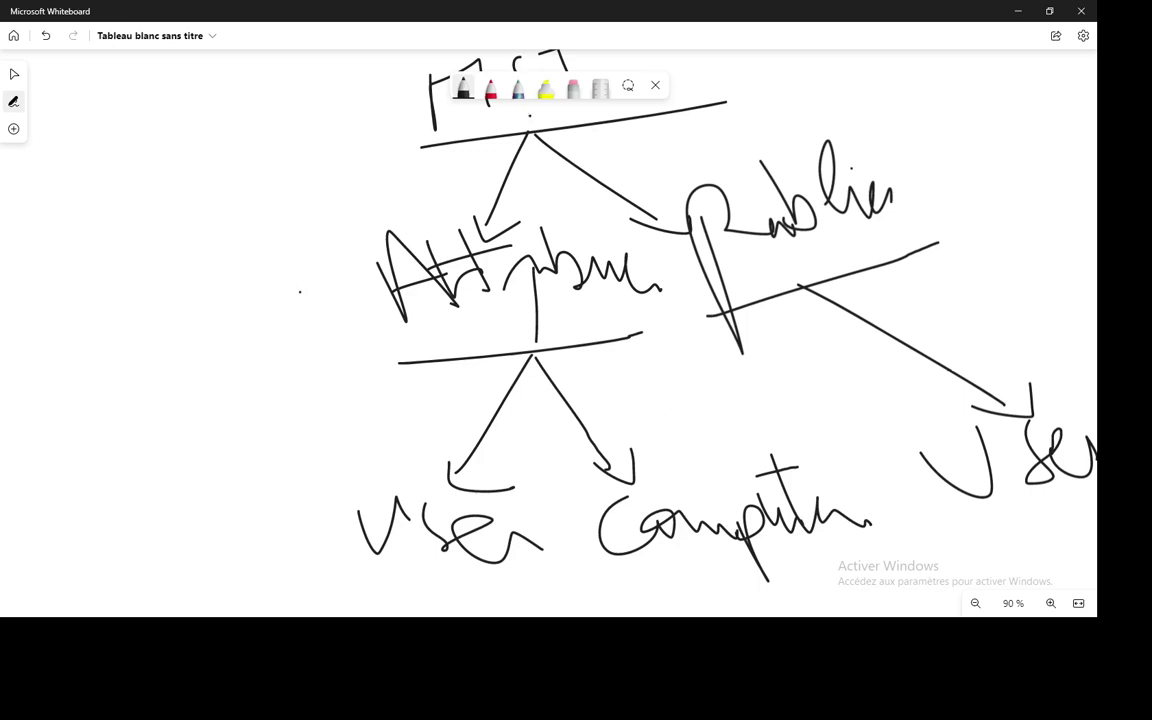
- Encircle the branch from "MSI" through "Attribuer" to "Computer" with the red pen
{"action": "left_click", "coordinate": [490, 99]}
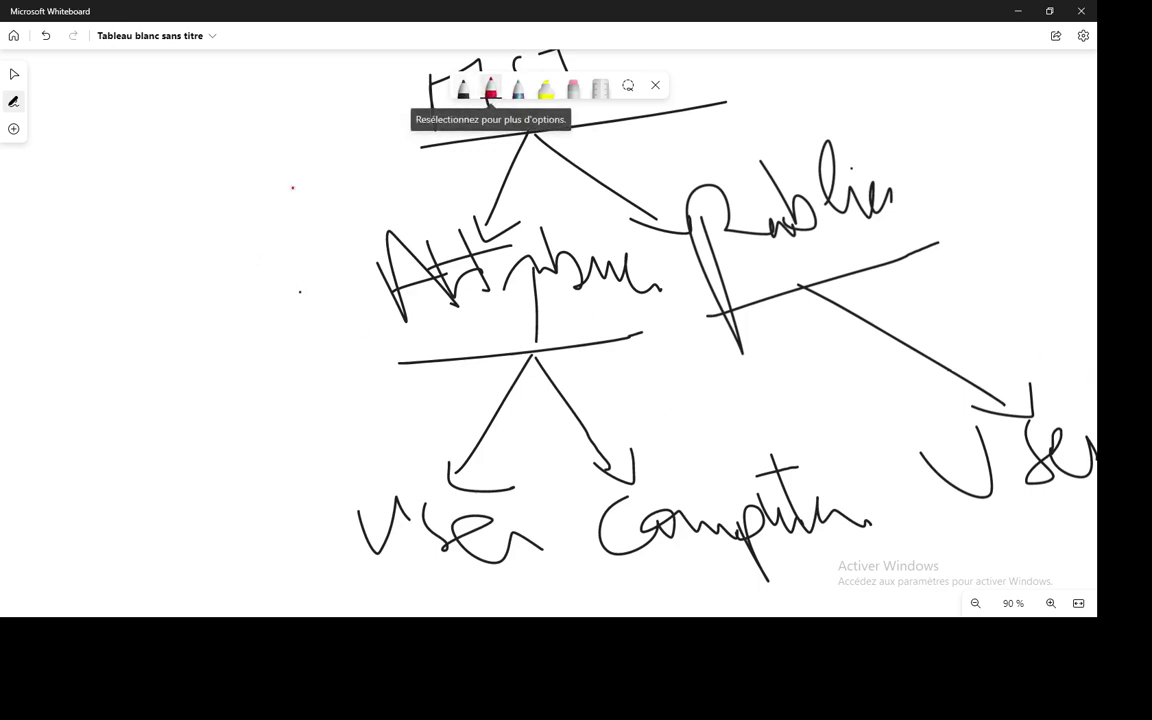
{"action": "mouse_move", "coordinate": [407, 73]}
{"action": "left_mouse_down"}
{"action": "mouse_move", "coordinate": [366, 145]}
{"action": "mouse_move", "coordinate": [374, 318]}
{"action": "mouse_move", "coordinate": [576, 488]}
{"action": "mouse_move", "coordinate": [778, 580]}
{"action": "mouse_move", "coordinate": [860, 445]}
{"action": "mouse_move", "coordinate": [636, 338]}
{"action": "mouse_move", "coordinate": [622, 190]}
{"action": "mouse_move", "coordinate": [633, 113]}
{"action": "mouse_move", "coordinate": [520, 50]}
{"action": "mouse_move", "coordinate": [415, 52]}
{"action": "mouse_move", "coordinate": [405, 75]}
{"action": "left_mouse_up"}
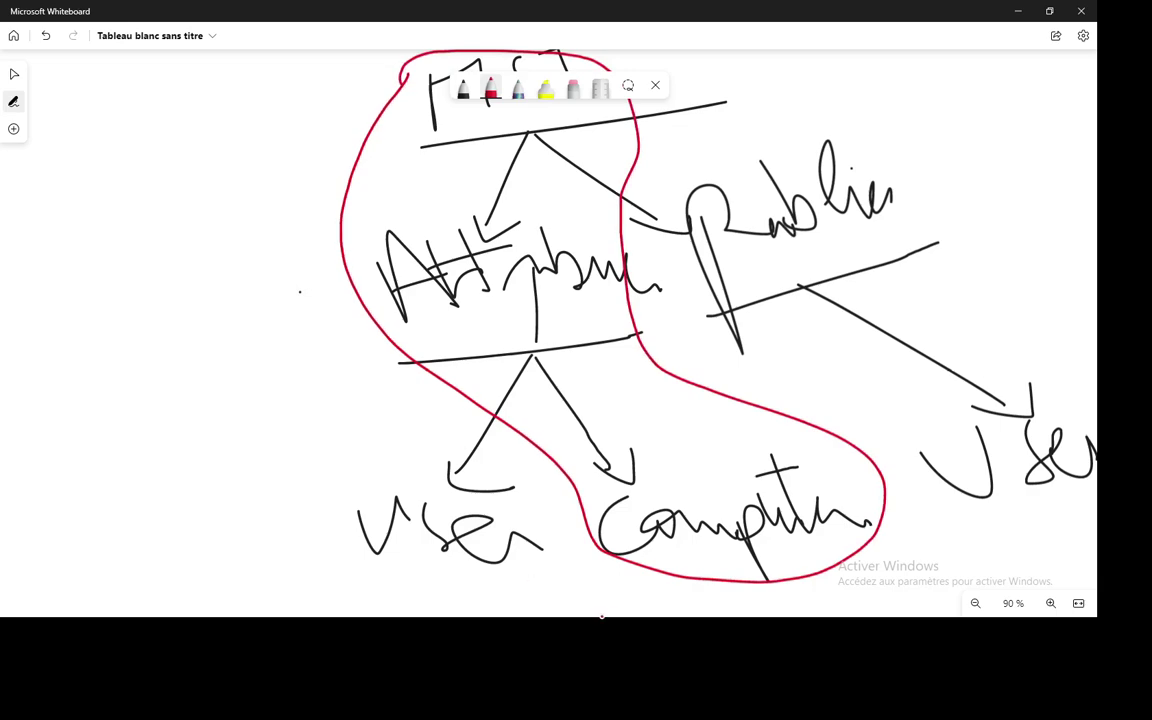
- Switch to the Windows Server 2022 machine in VMware Workstation, close the policy editor and bring up Group Policy Management
{"action": "key", "text": "alt+Tab"}
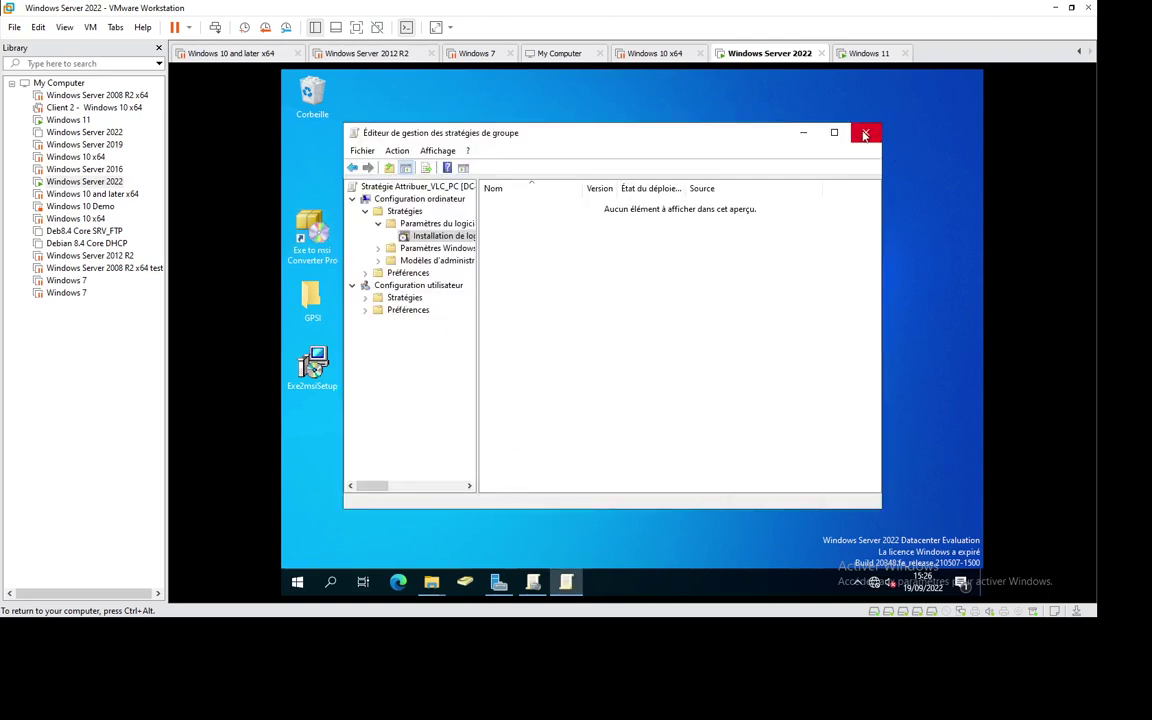
{"action": "left_click", "coordinate": [865, 132]}
{"action": "left_click", "coordinate": [533, 581]}
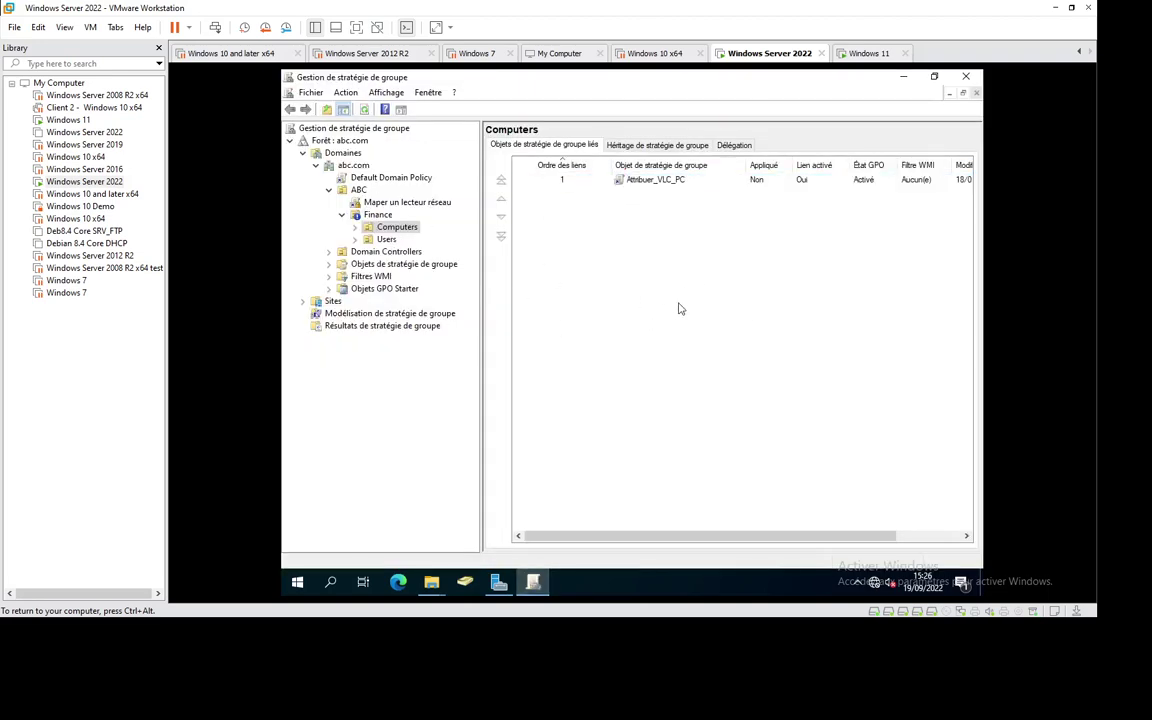
{"action": "left_click", "coordinate": [466, 584]}
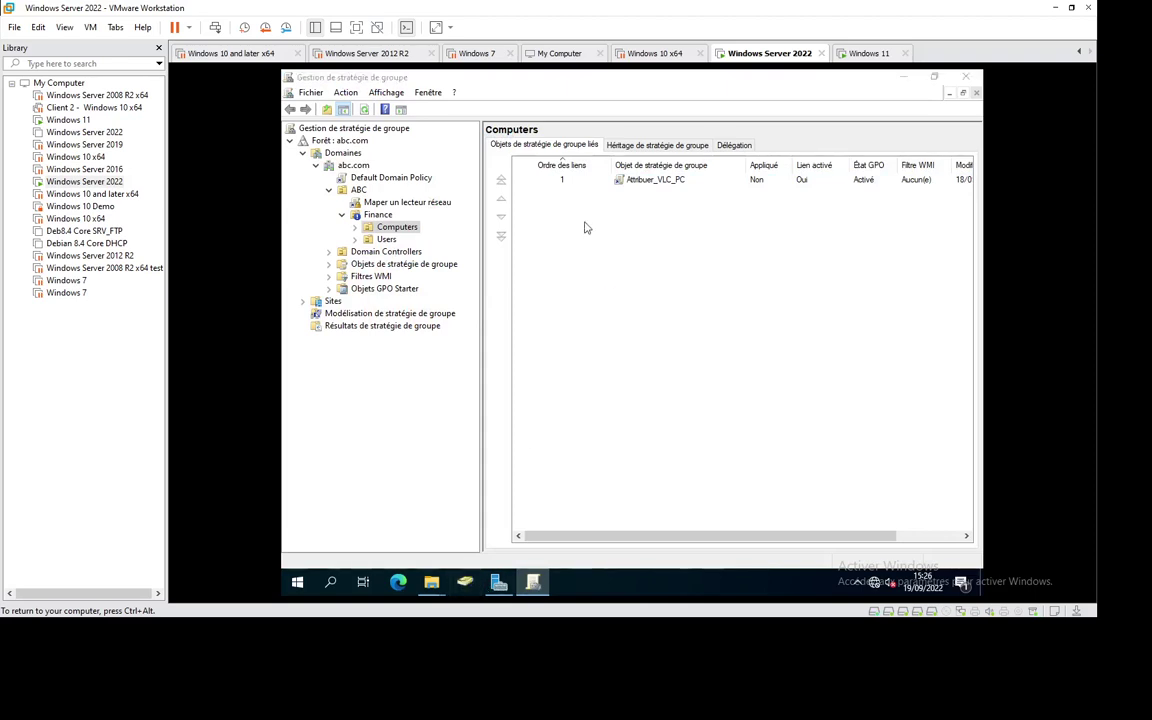
- Delete the Attribuer_VLC_PC policy link from the Computers unit under Finance and accept the deletion
{"action": "left_click", "coordinate": [657, 180]}
{"action": "right_click", "coordinate": [656, 180]}
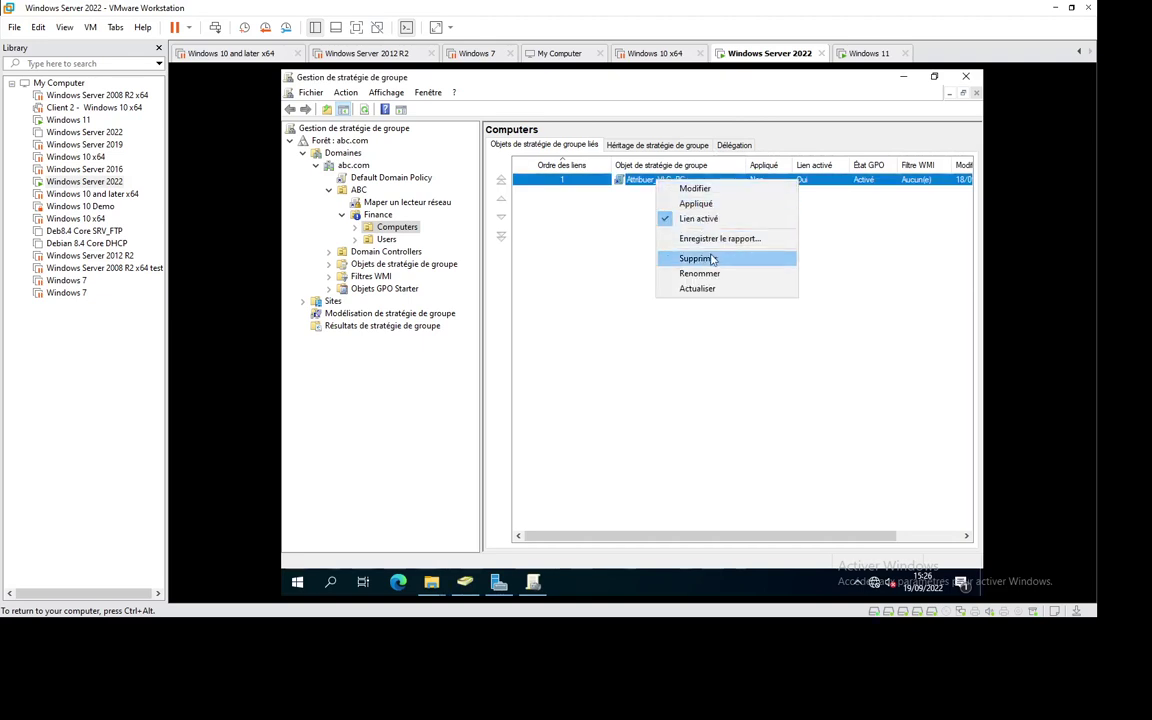
{"action": "left_click", "coordinate": [700, 258]}
{"action": "left_click", "coordinate": [677, 357]}
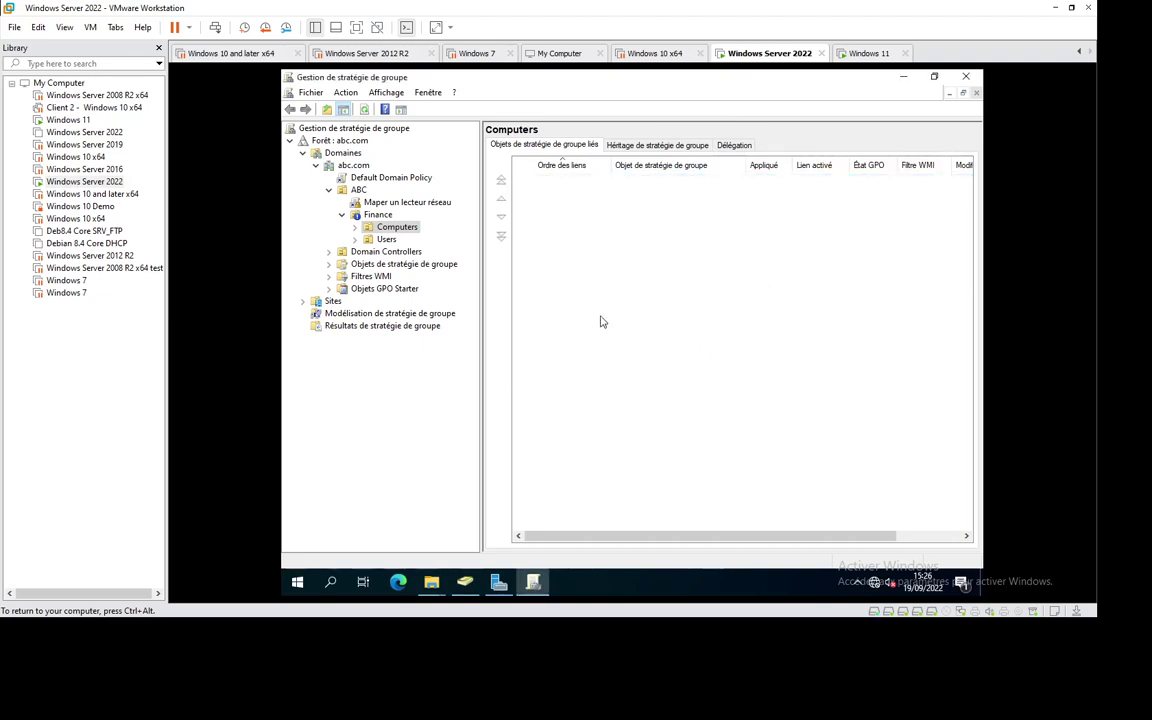
- Create a new group policy object named Attribuer_CCleaner_PC in the abc.com domain's policy objects container
{"action": "left_click", "coordinate": [385, 264]}
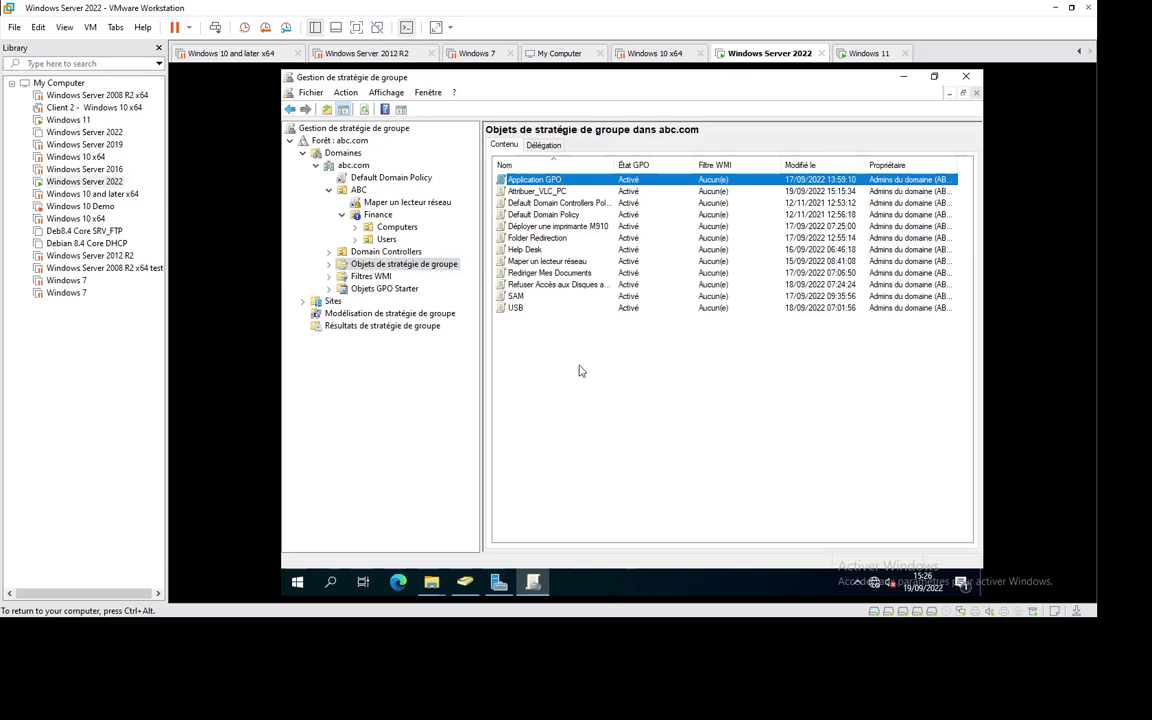
{"action": "right_click", "coordinate": [500, 330]}
{"action": "left_click", "coordinate": [538, 340]}
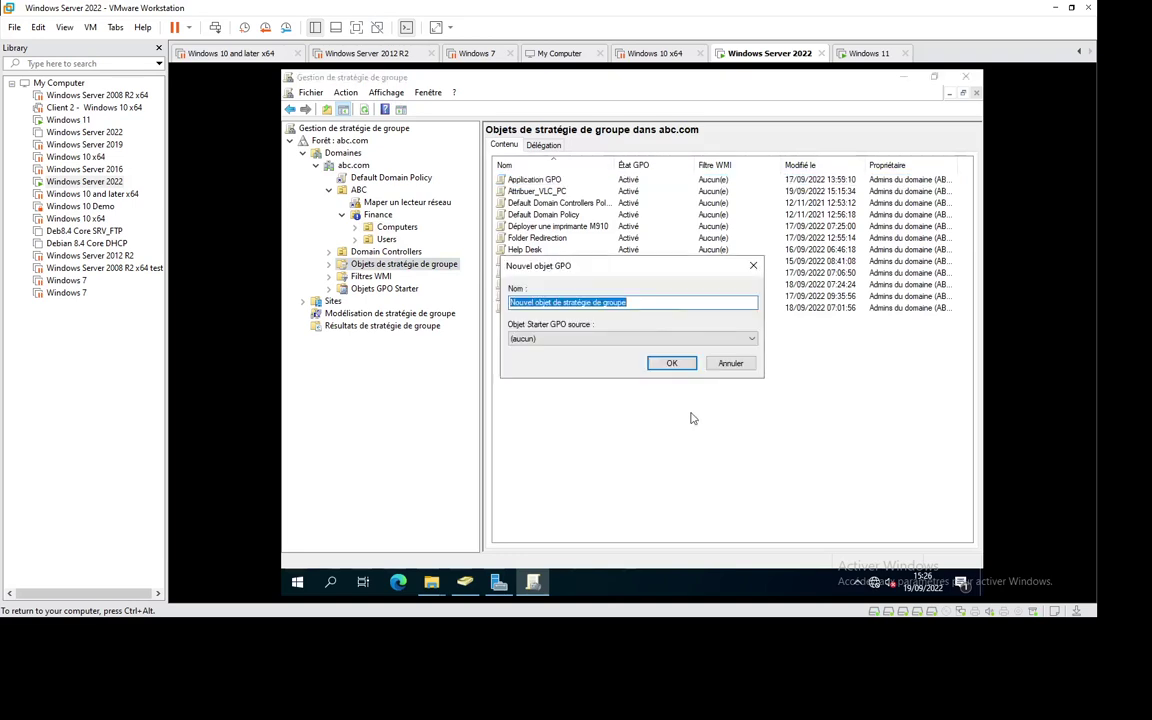
{"action": "type", "text": "Attribuer_CCleaner_"}
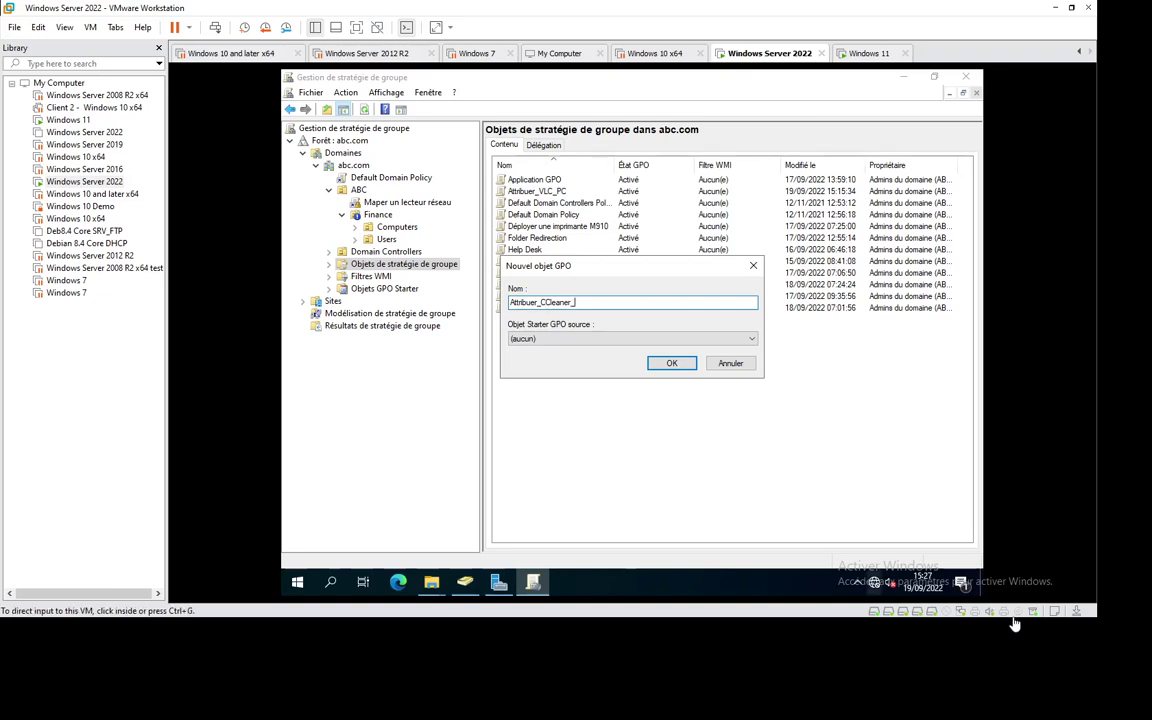
{"action": "key", "text": "super"}
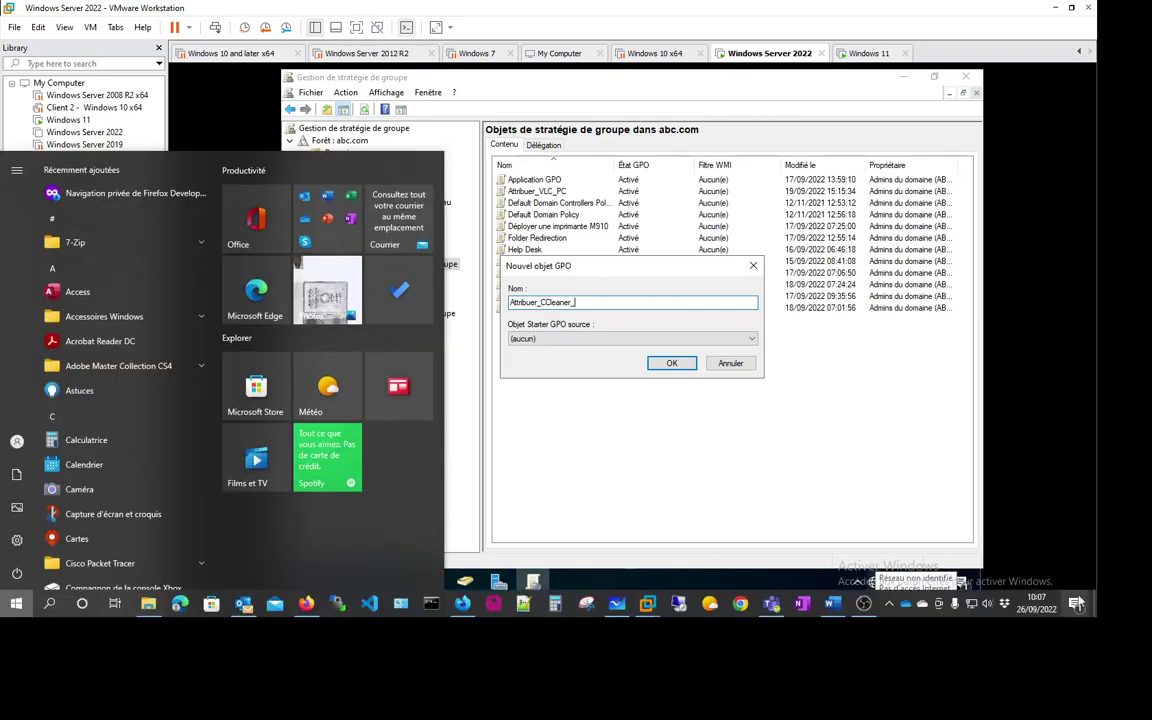
{"action": "left_click", "coordinate": [892, 607]}
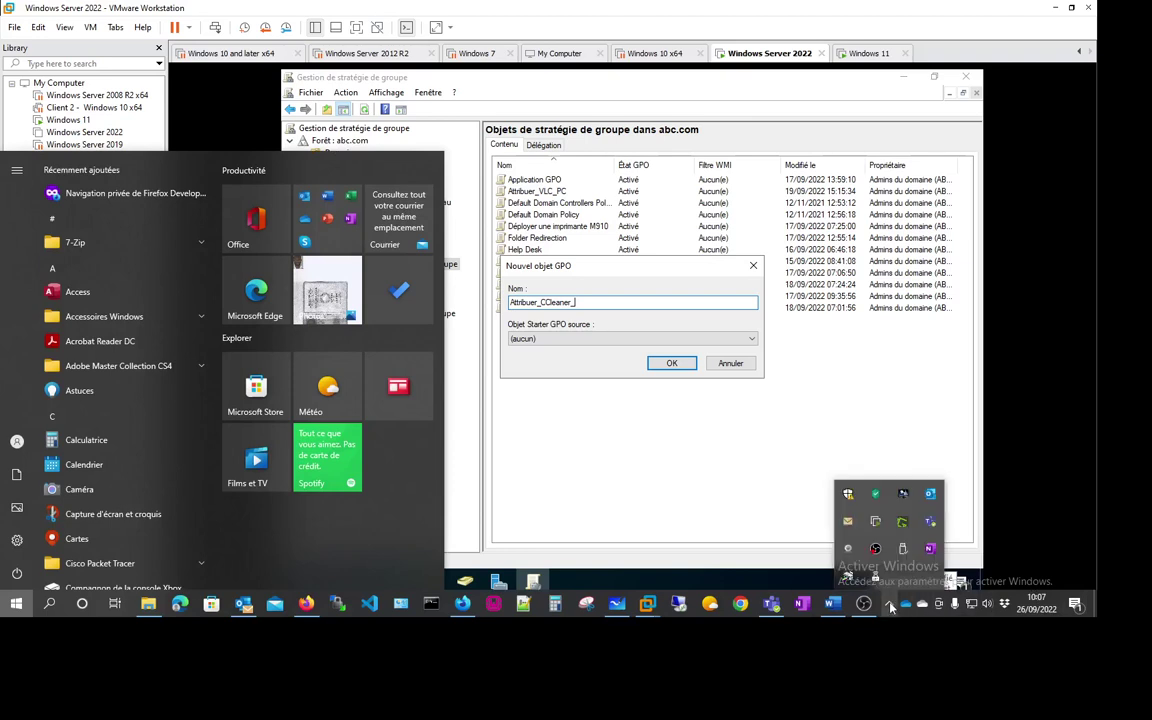
{"action": "left_click", "coordinate": [590, 301]}
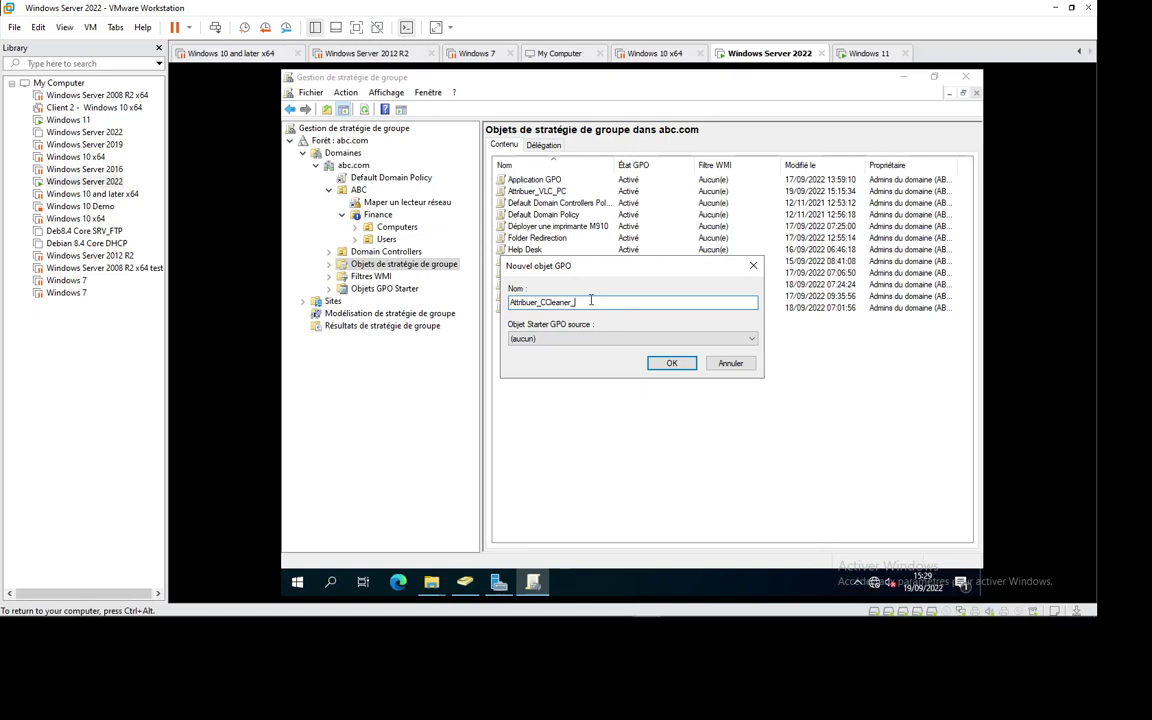
{"action": "left_click", "coordinate": [672, 363]}
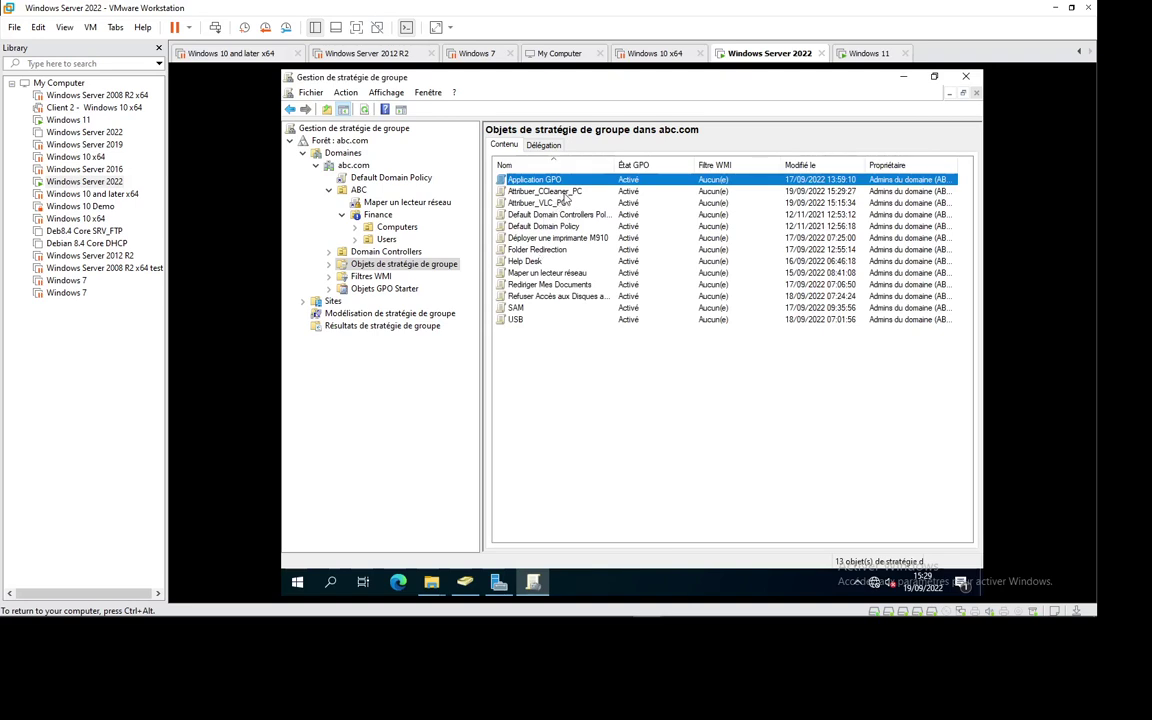
- Open the Attribuer_CCleaner_PC policy for editing and go to the software installation settings of the computer configuration
{"action": "left_click", "coordinate": [560, 191]}
{"action": "right_click", "coordinate": [560, 191]}
{"action": "left_click", "coordinate": [590, 200]}
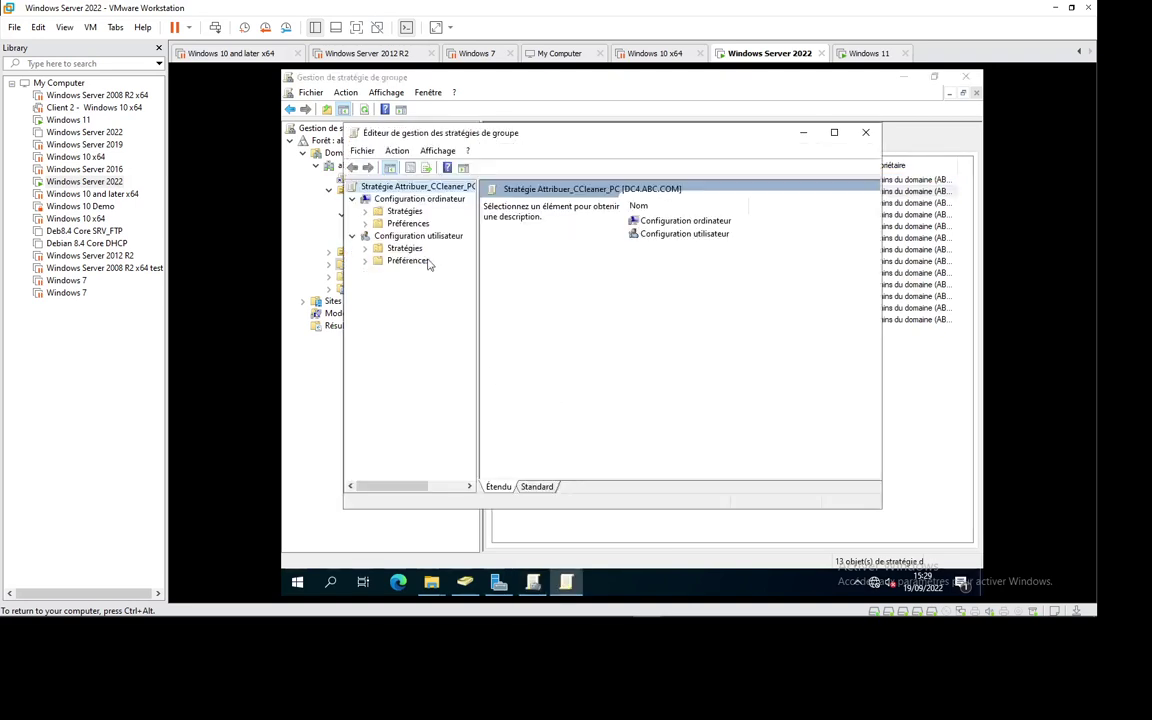
{"action": "left_click", "coordinate": [365, 211]}
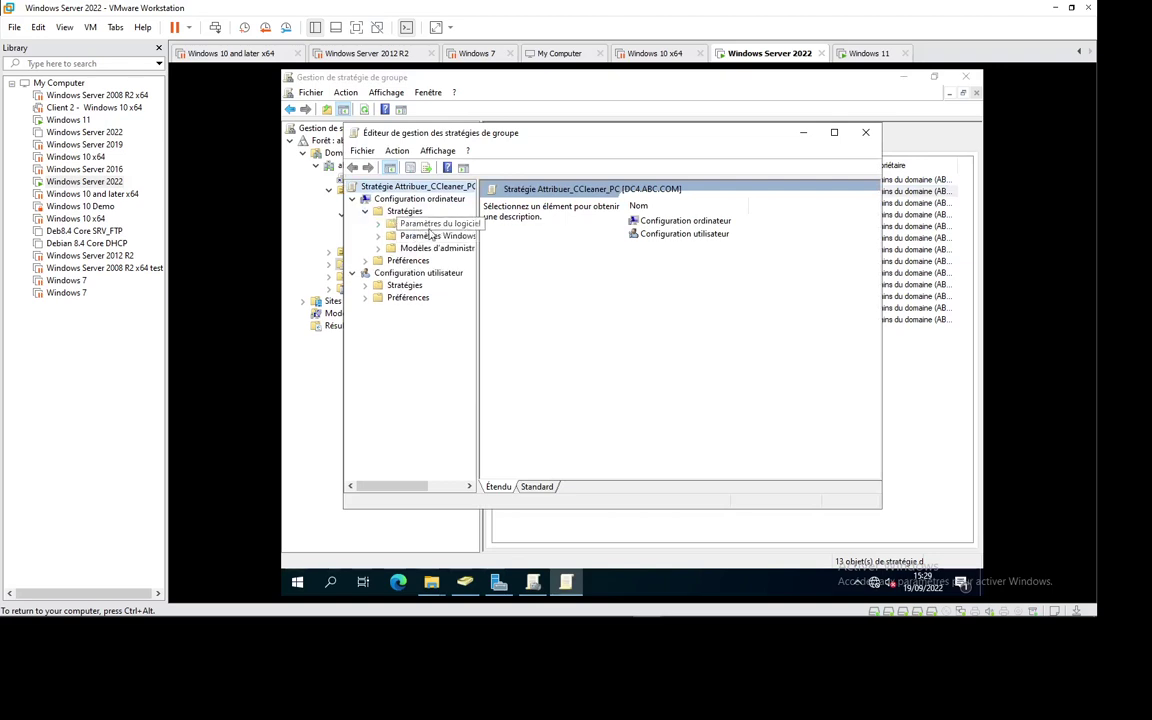
{"action": "left_click", "coordinate": [378, 223]}
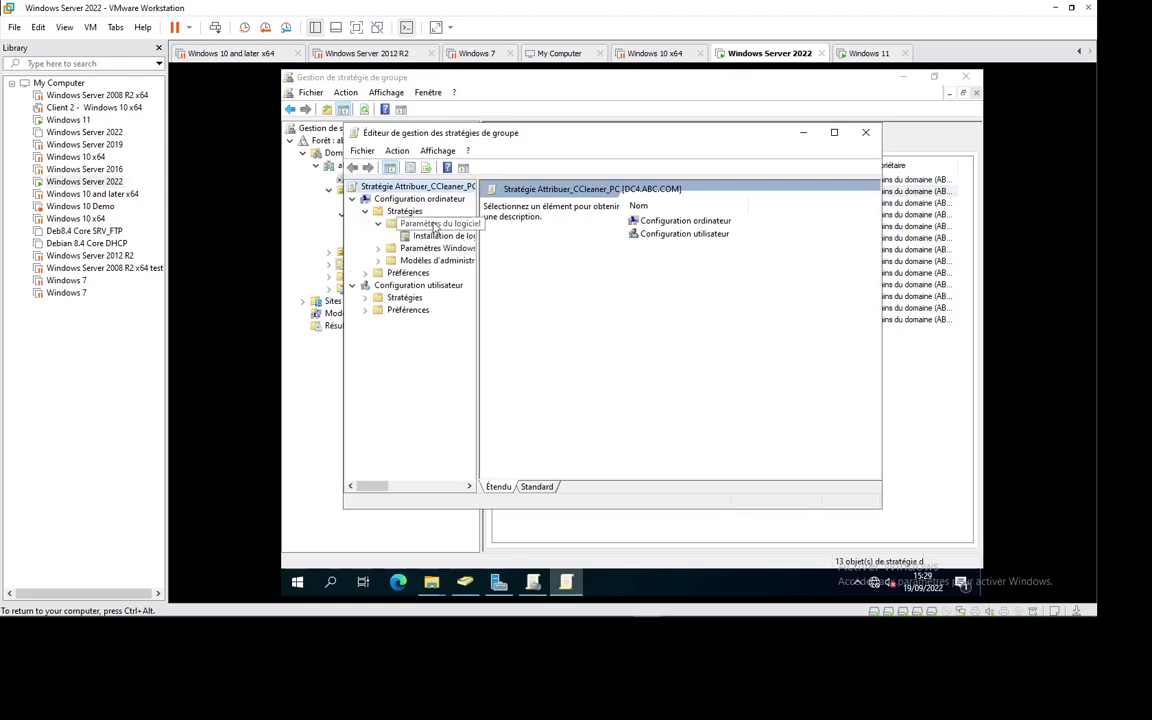
{"action": "left_click", "coordinate": [442, 237]}
- Add the vlc-3.0.17.4-win64 installer package from the \\dc4\GPSI share with the Attribué deployment type, and close the policy editor
{"action": "right_click", "coordinate": [445, 238]}
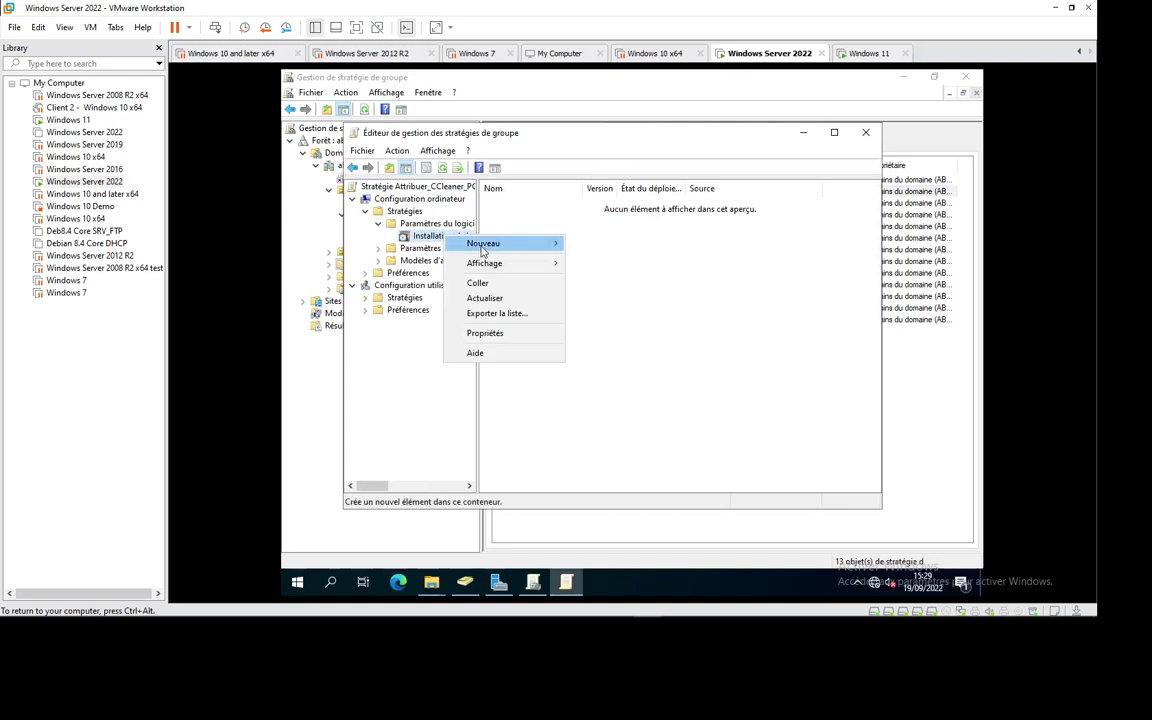
{"action": "mouse_move", "coordinate": [490, 243]}
{"action": "left_click", "coordinate": [601, 250]}
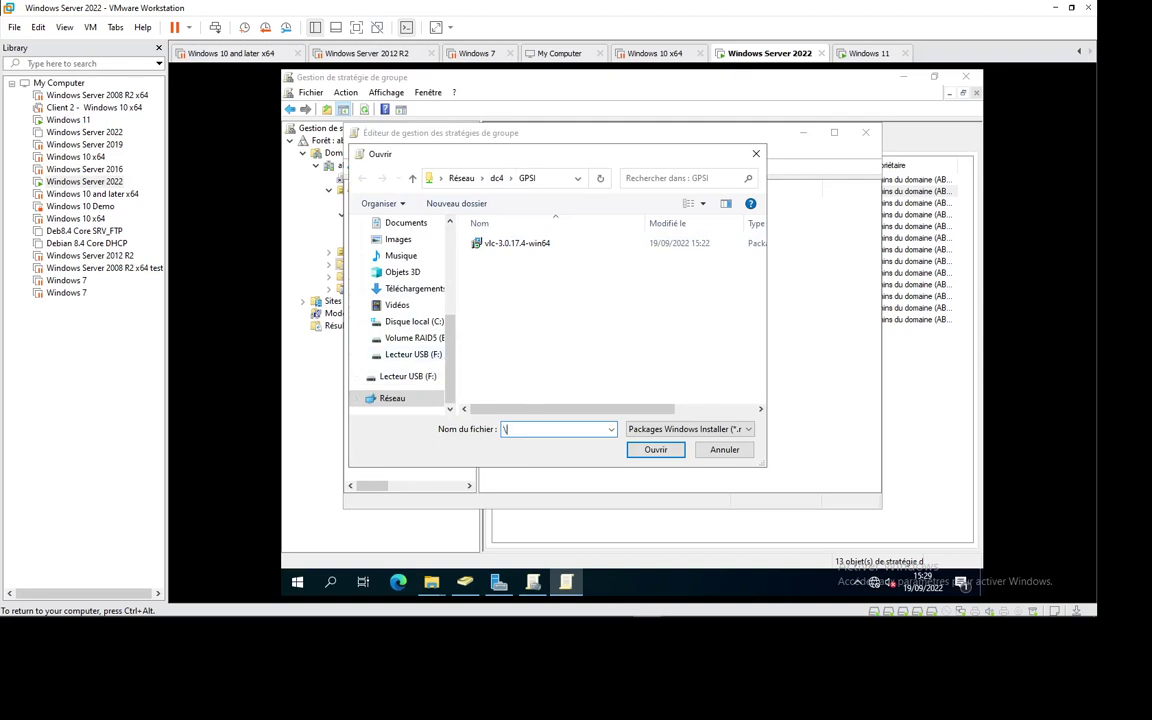
{"action": "type", "text": "dc4"}
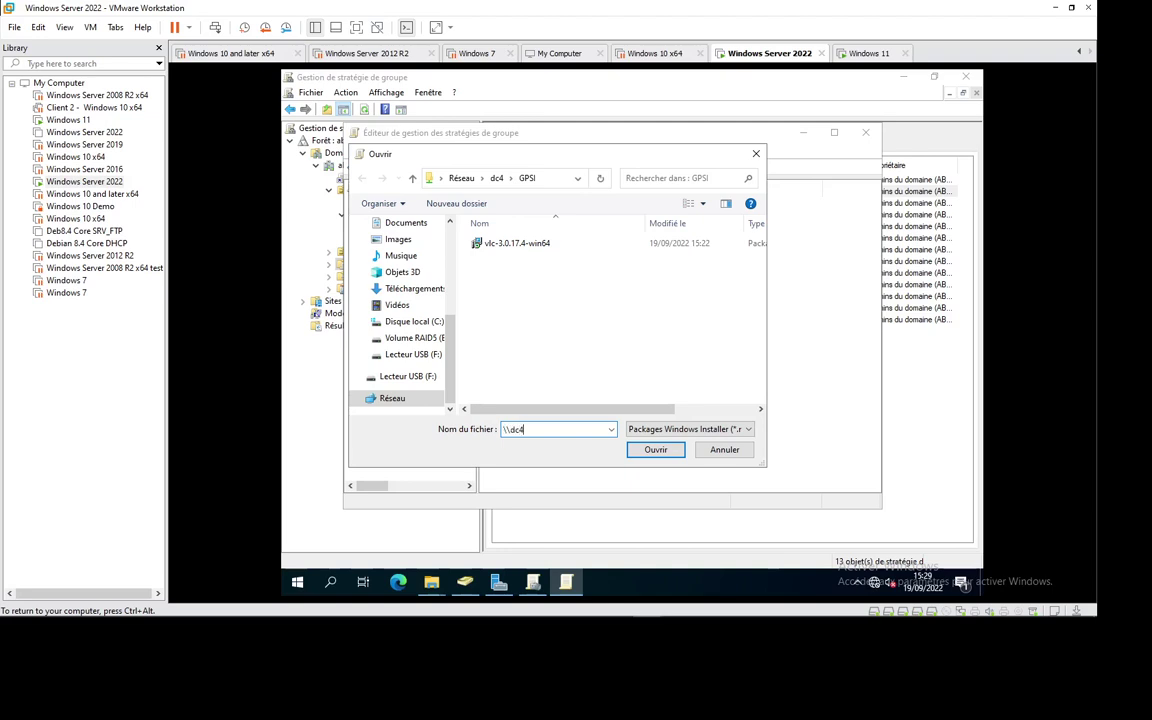
{"action": "key", "text": "Return"}
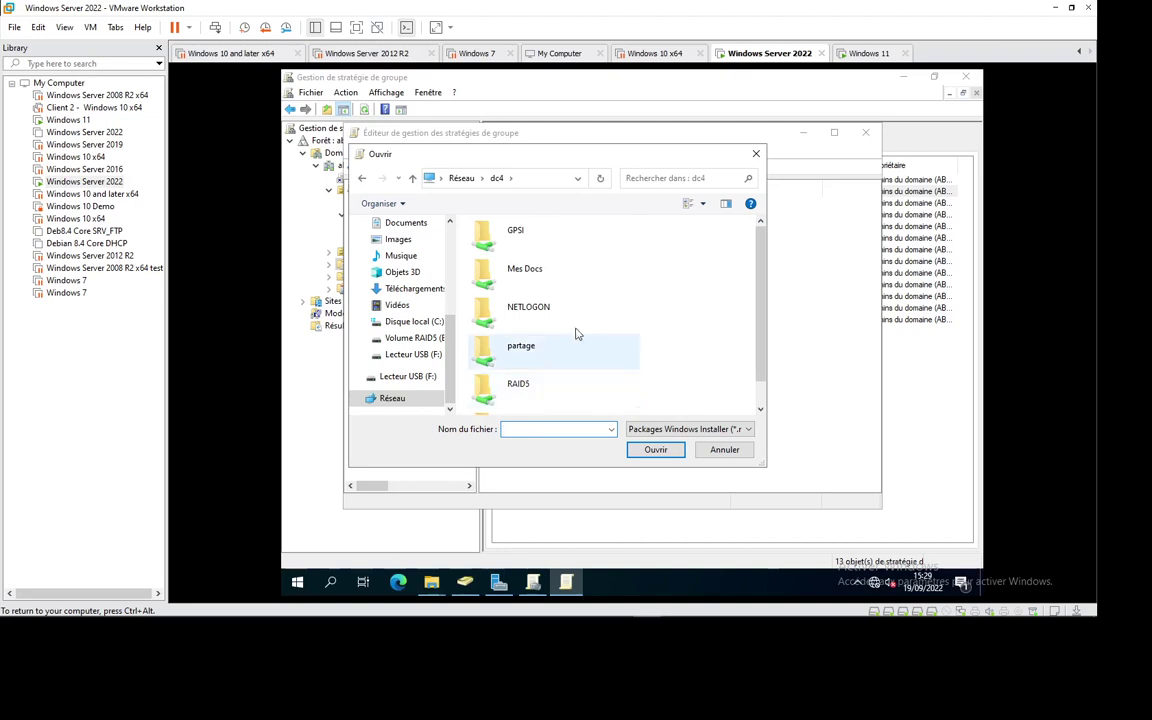
{"action": "double_click", "coordinate": [517, 245]}
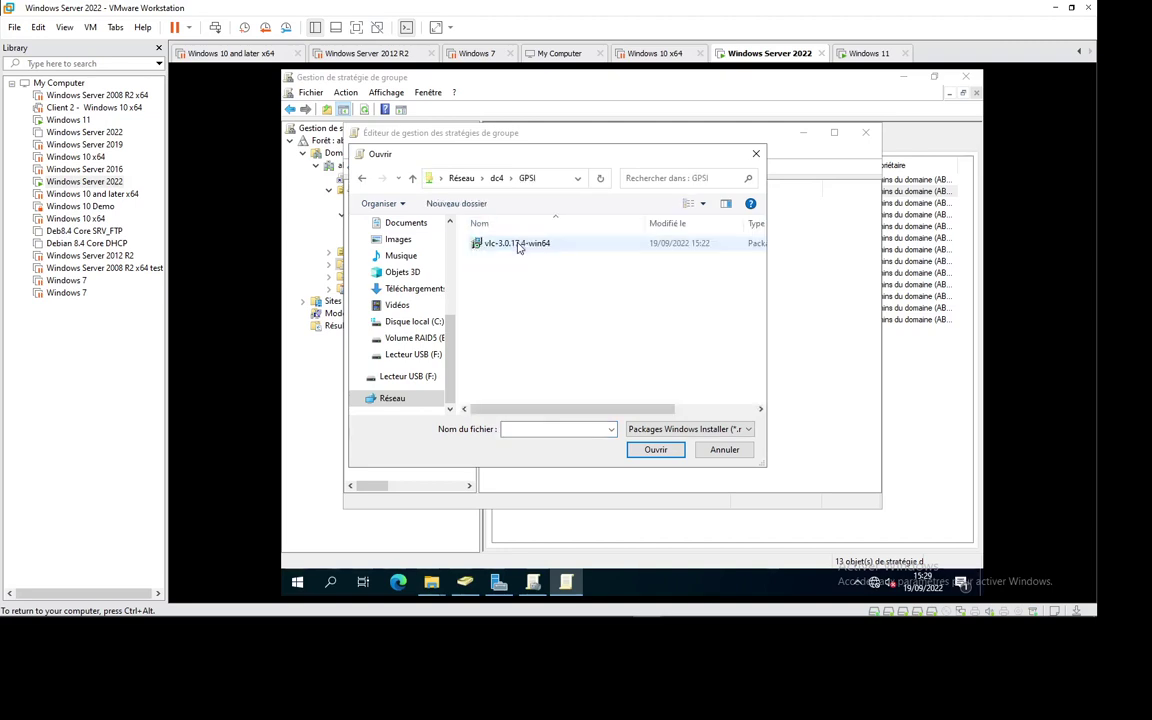
{"action": "left_click", "coordinate": [524, 245]}
{"action": "key", "text": "Return"}
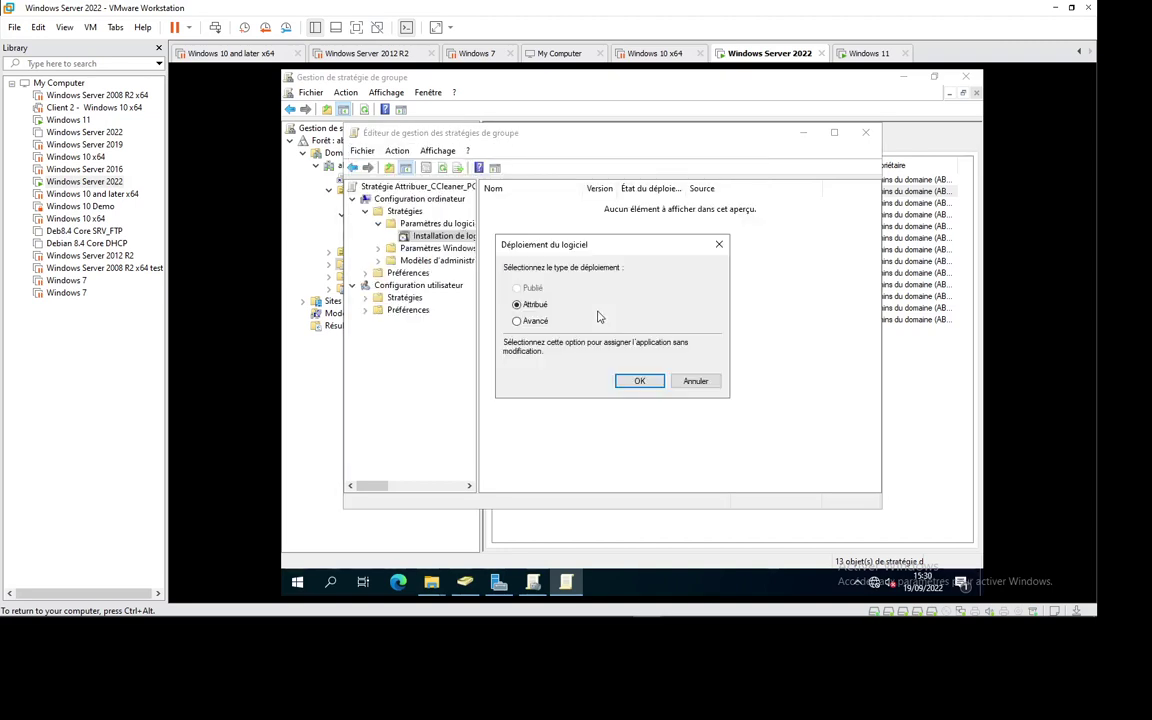
{"action": "left_click", "coordinate": [636, 386]}
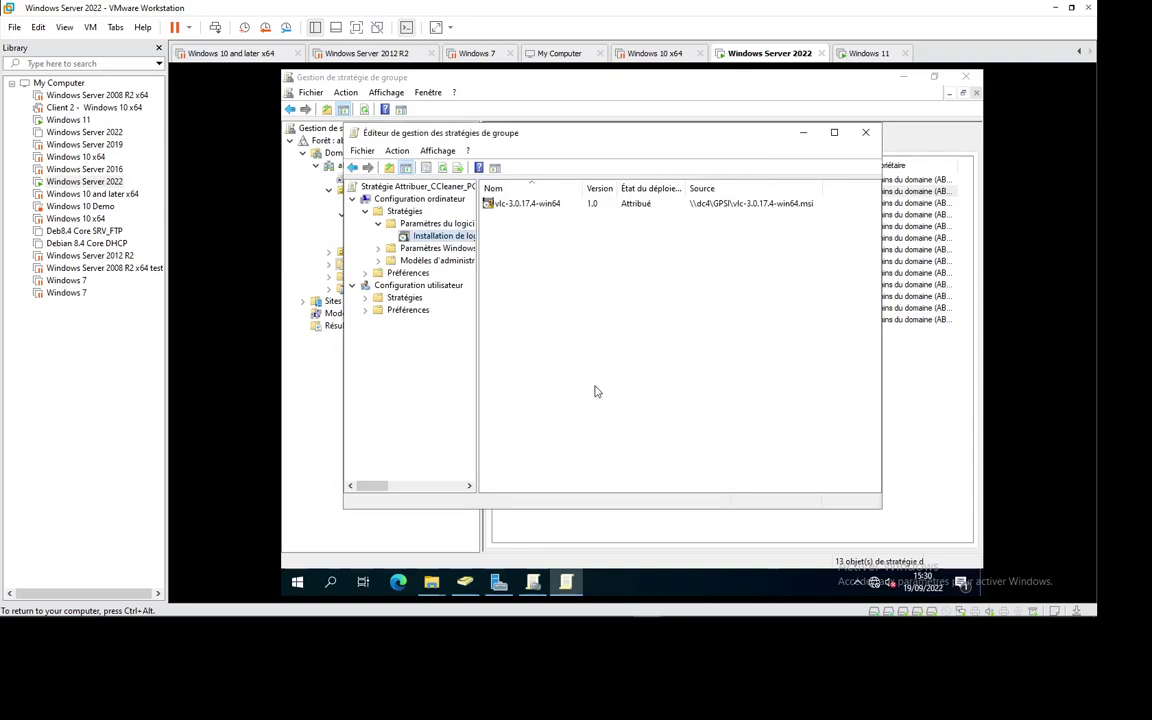
{"action": "left_click", "coordinate": [867, 134]}
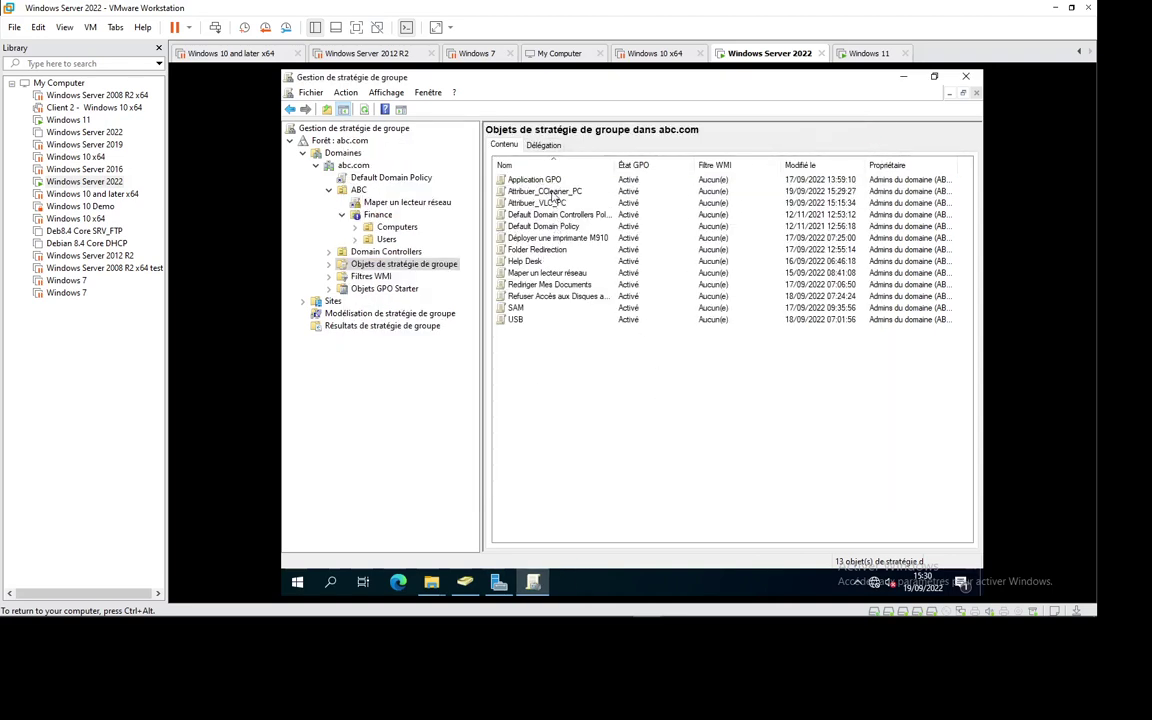
- Look up the computers in the Computers unit under ABC/Finance in Active Directory Users and Computers, and return to Group Policy Management
{"action": "left_click", "coordinate": [465, 582]}
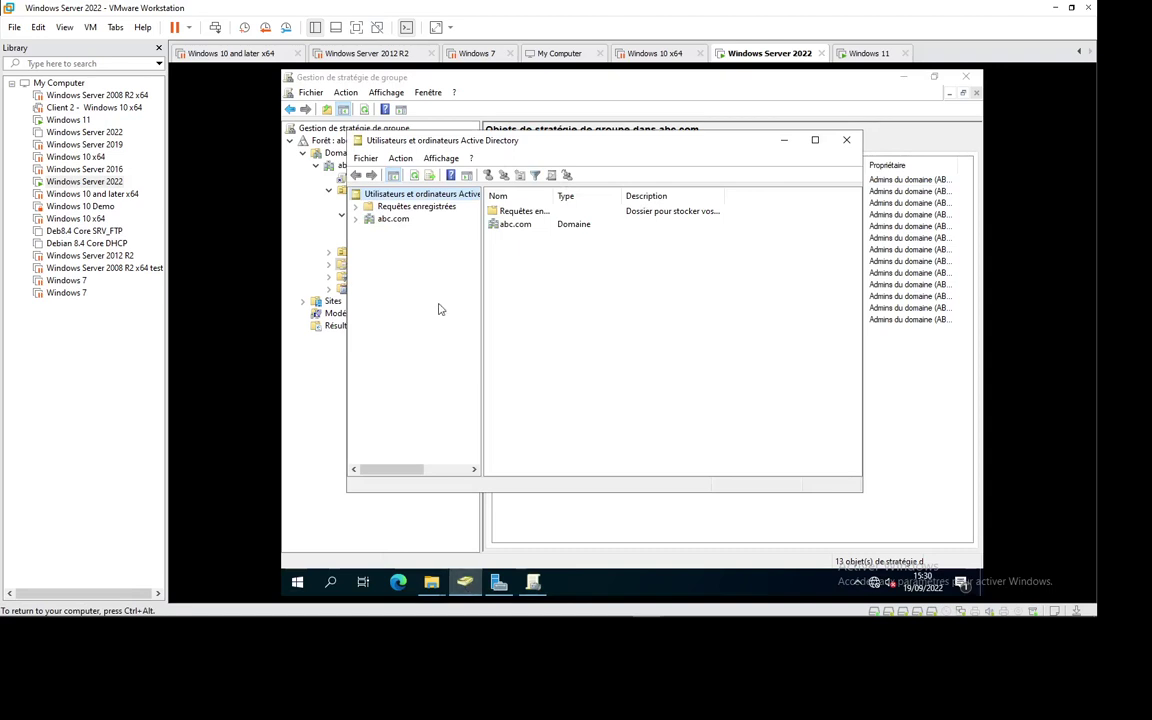
{"action": "left_click", "coordinate": [368, 231]}
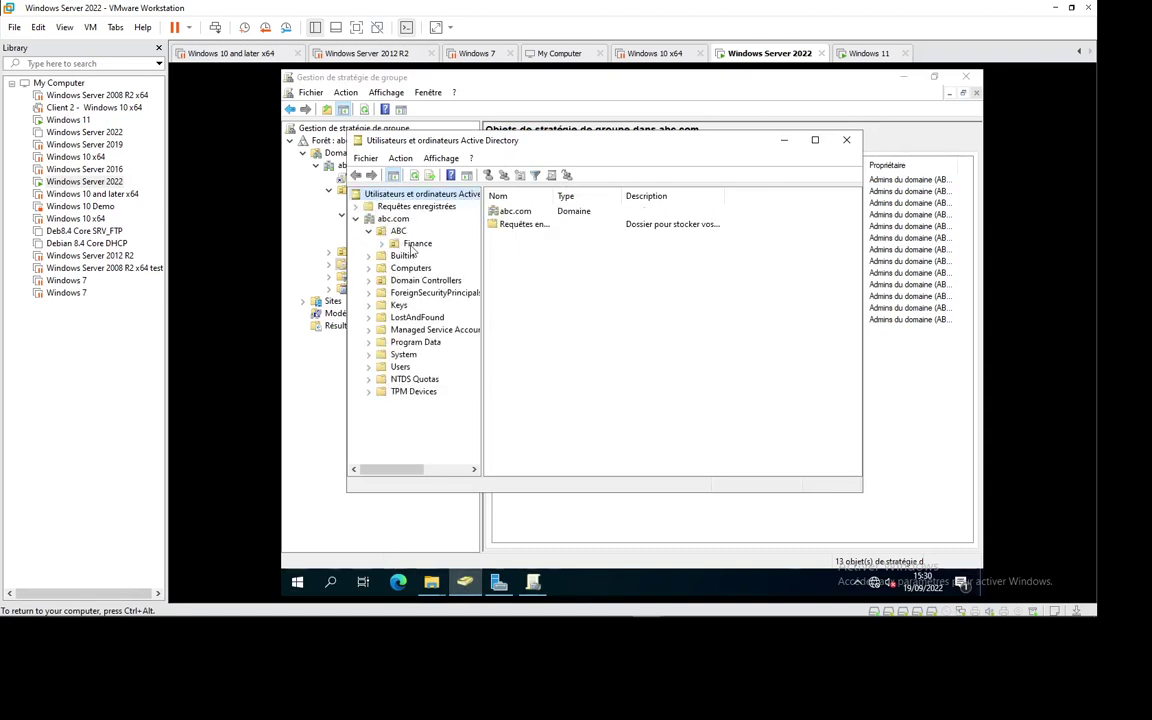
{"action": "double_click", "coordinate": [412, 246]}
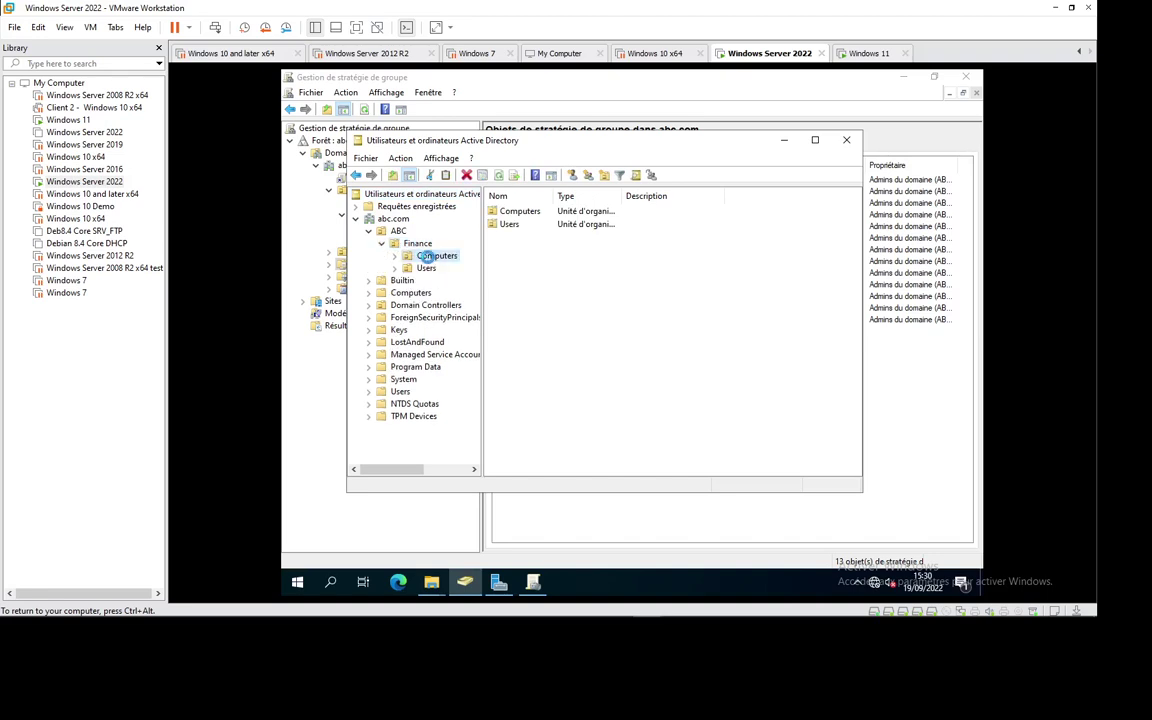
{"action": "left_click", "coordinate": [427, 256]}
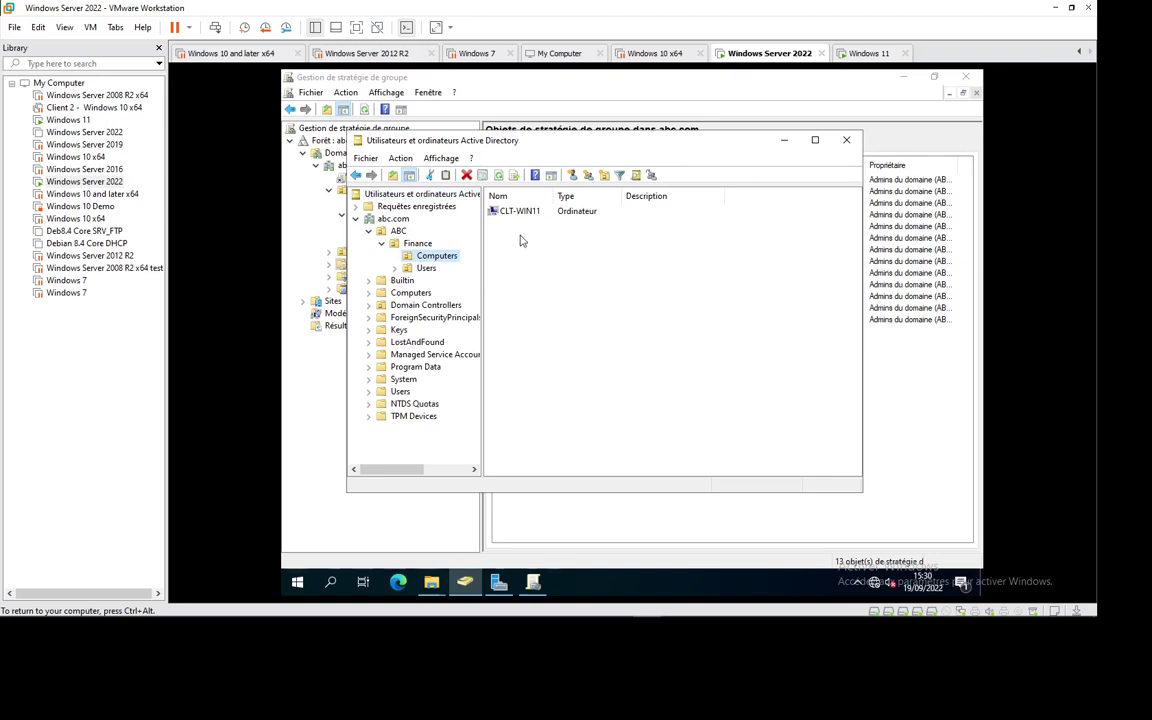
{"action": "left_click", "coordinate": [671, 93]}
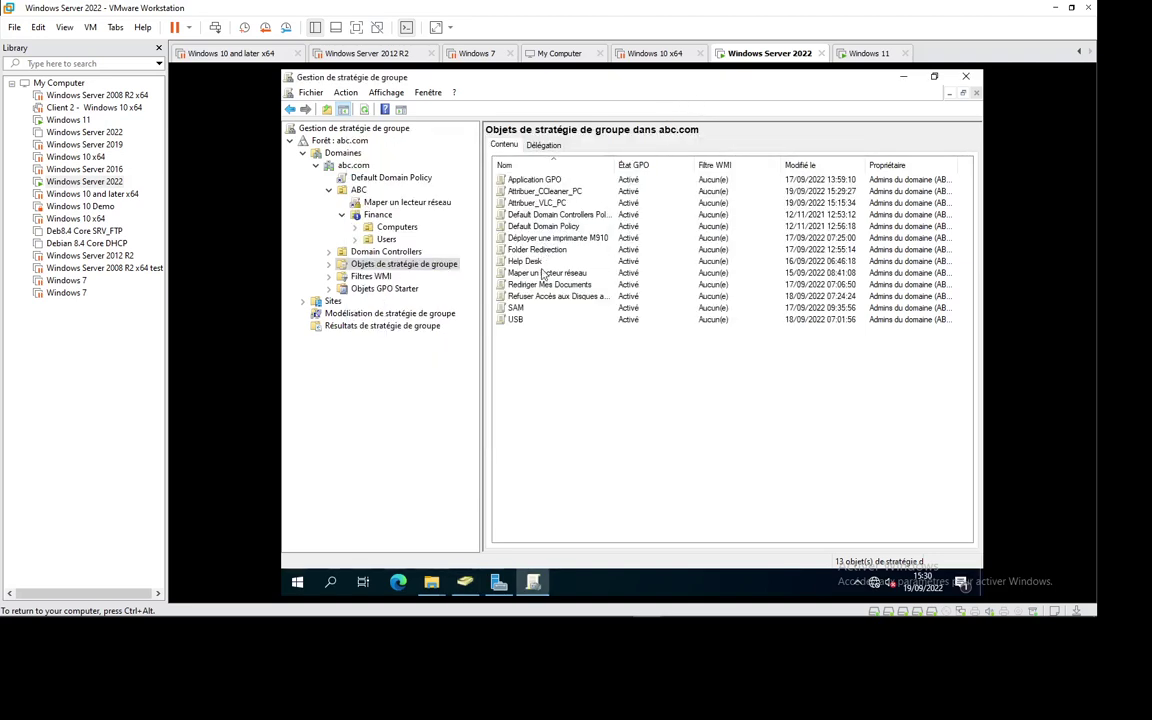
- Link the existing Attribuer_CCleaner_PC policy to the Computers unit under Finance and display the new link's scope
{"action": "right_click", "coordinate": [405, 228]}
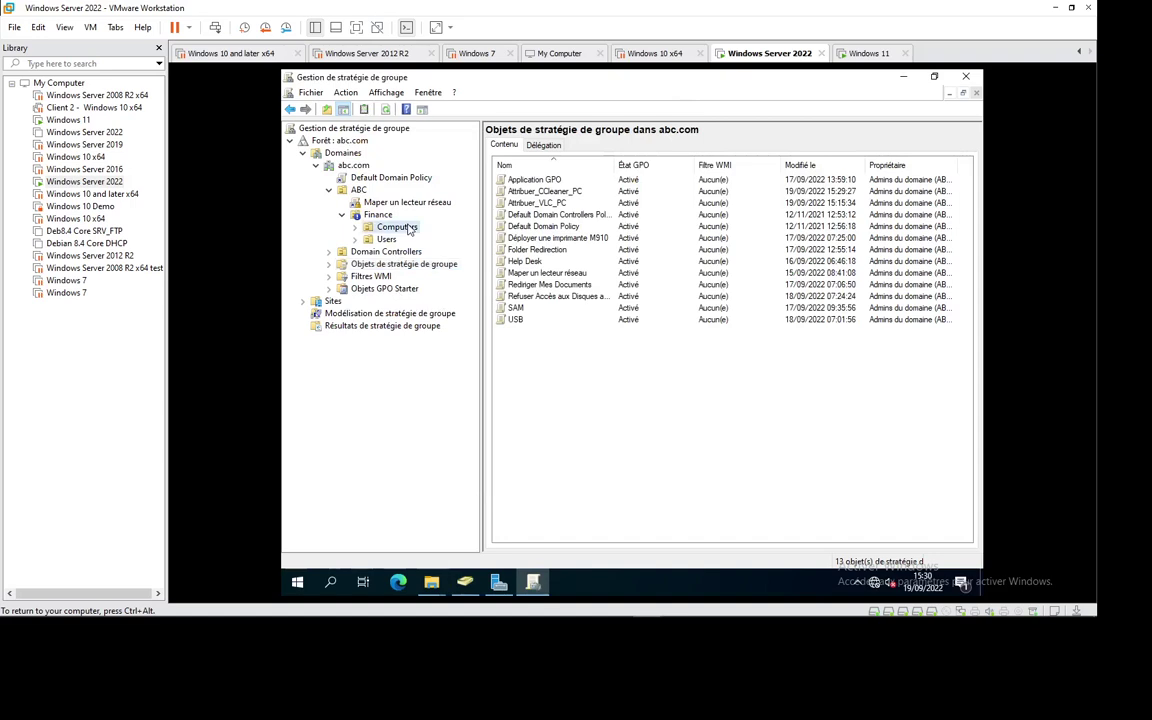
{"action": "left_click", "coordinate": [476, 248]}
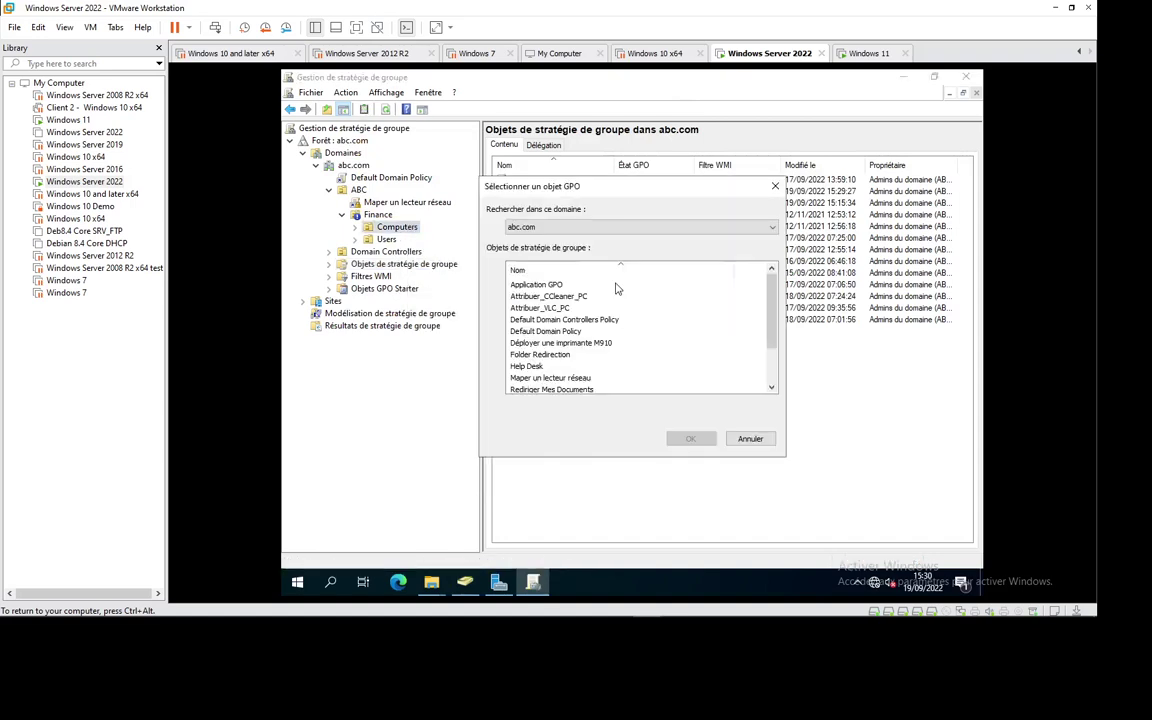
{"action": "left_click", "coordinate": [548, 296]}
{"action": "left_click", "coordinate": [690, 438]}
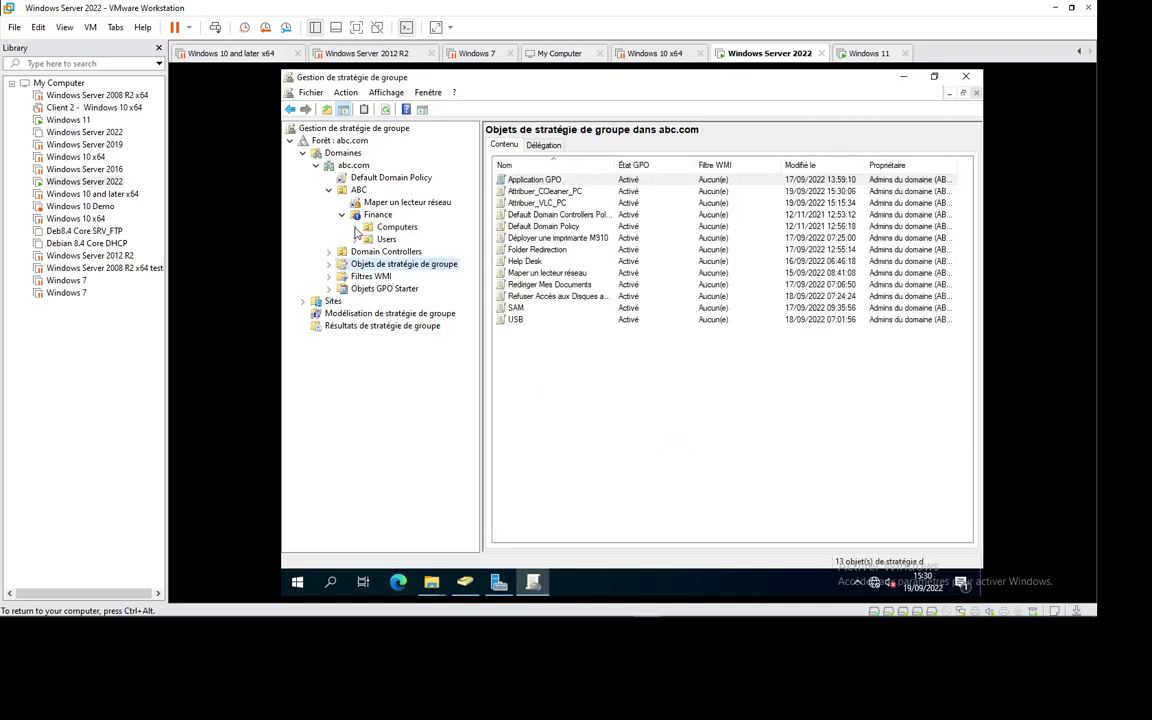
{"action": "left_click", "coordinate": [455, 240]}
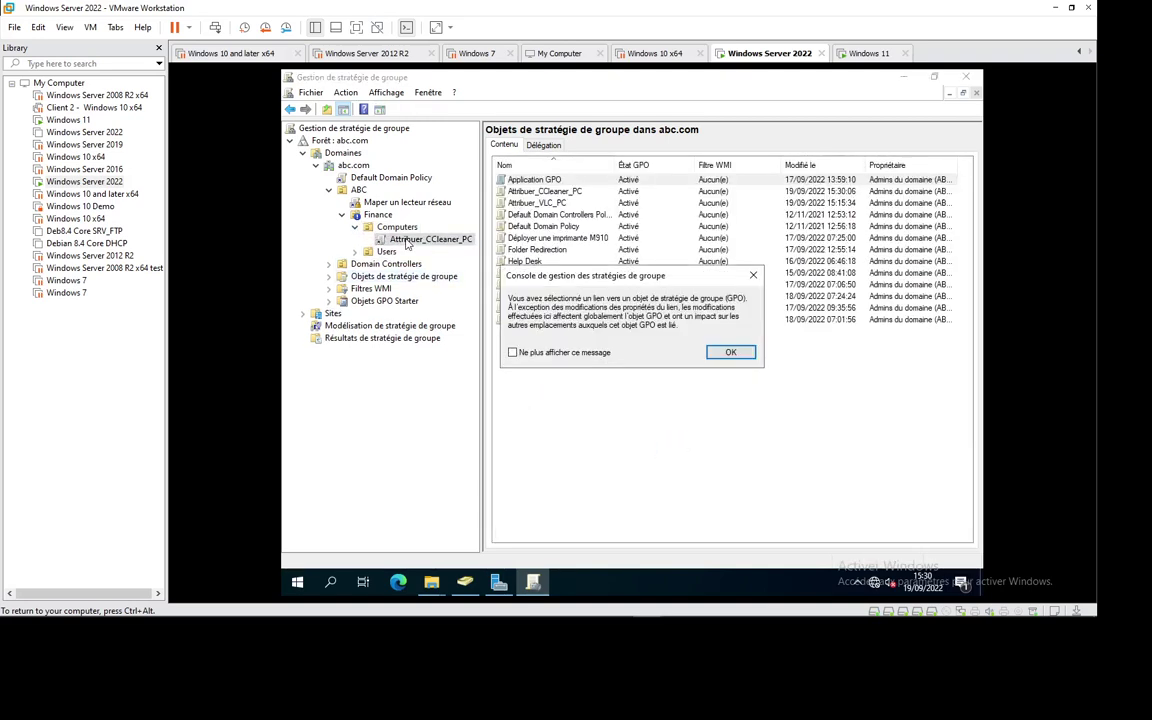
{"action": "left_click", "coordinate": [730, 352]}
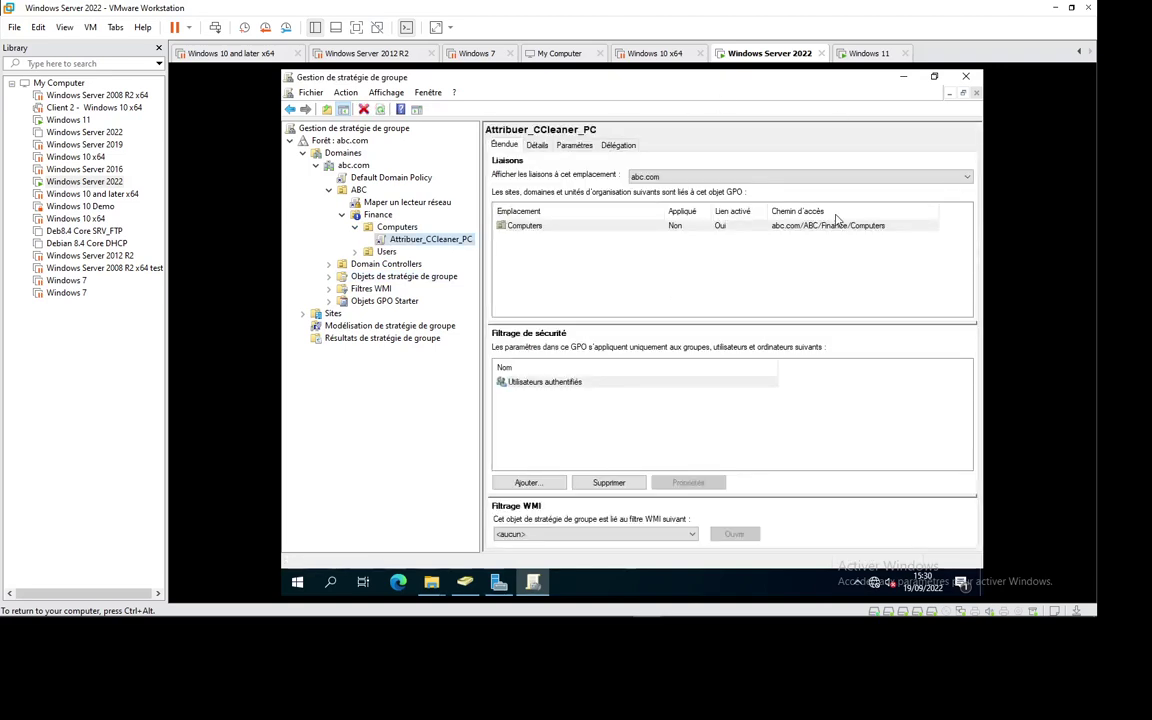
- Switch to the Windows 11 machine and run gpupdate/force in a command prompt
{"action": "left_click", "coordinate": [873, 55]}
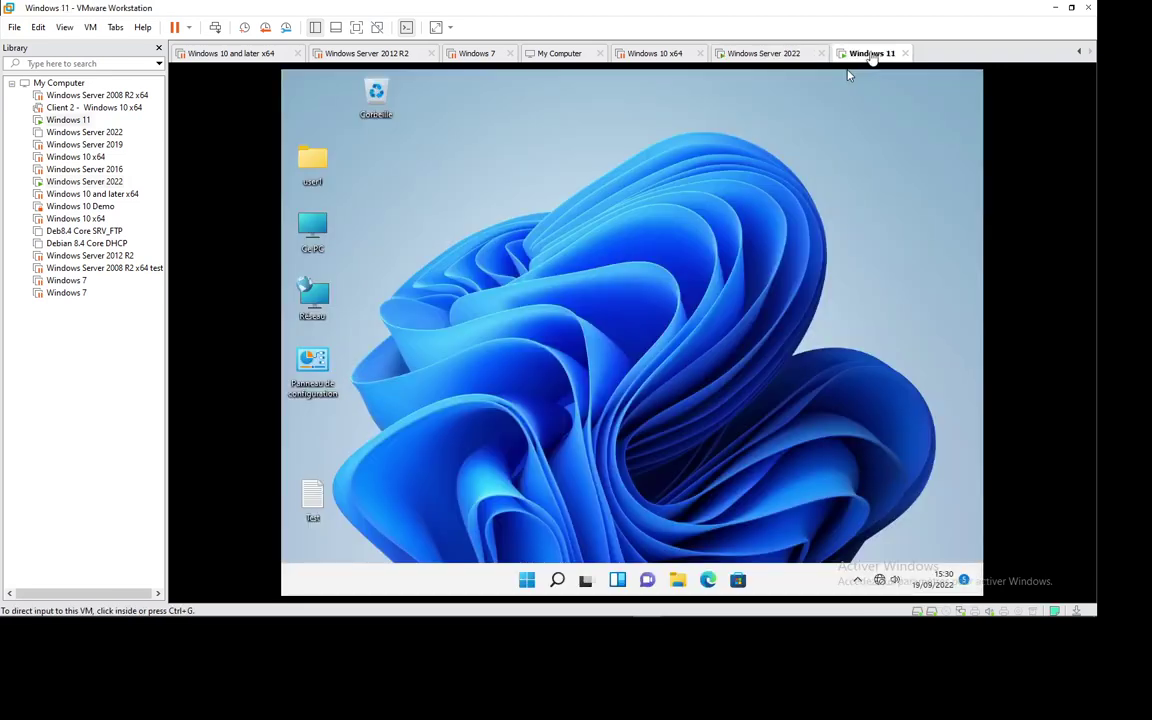
{"action": "key", "text": "super+r"}
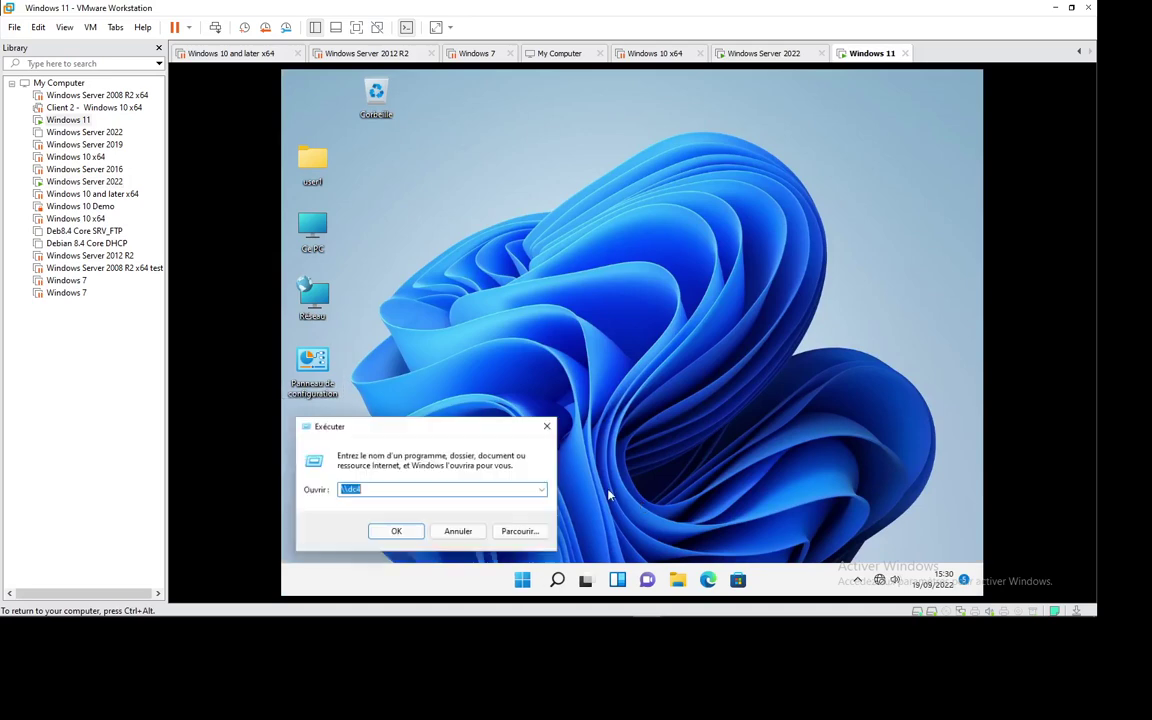
{"action": "type", "text": "cmd"}
{"action": "key", "text": "Return"}
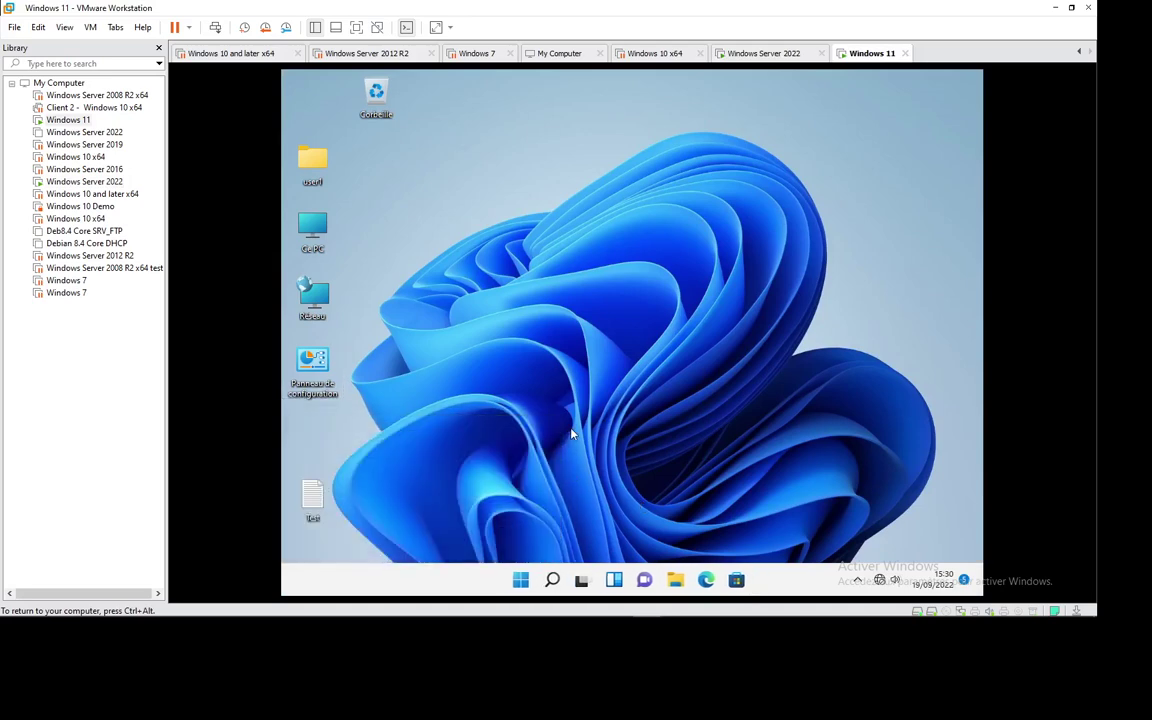
{"action": "type", "text": "g"}
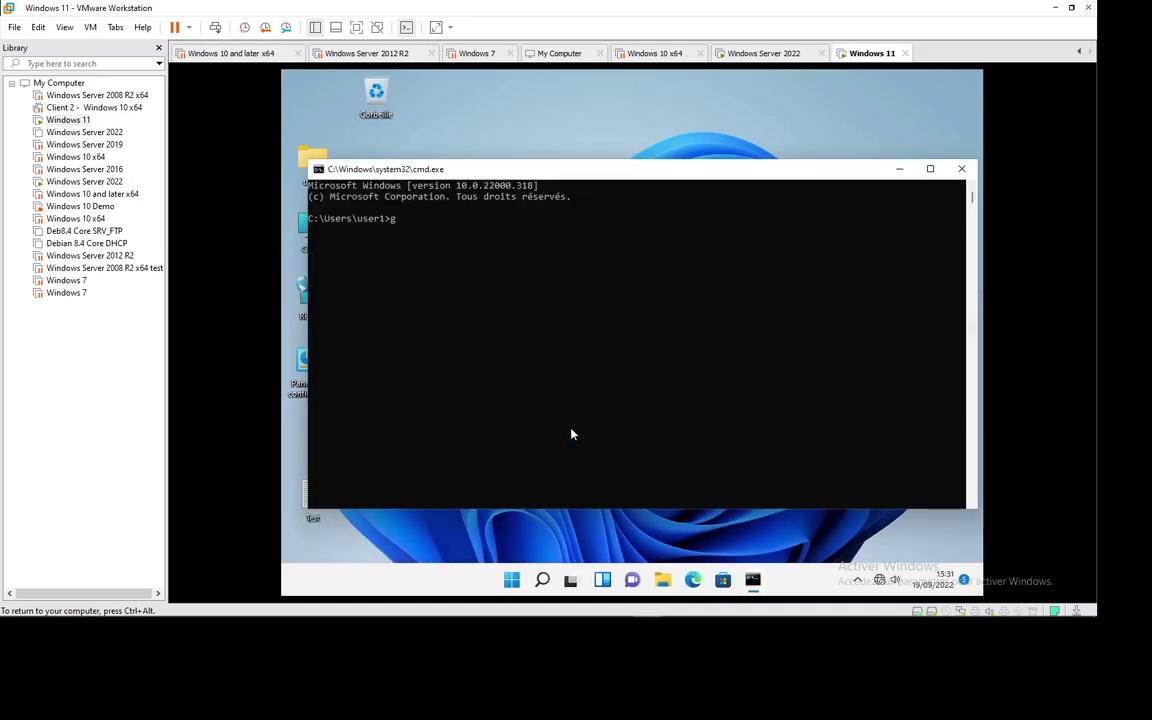
{"action": "type", "text": "pupdate/force"}
{"action": "key", "text": "Return"}
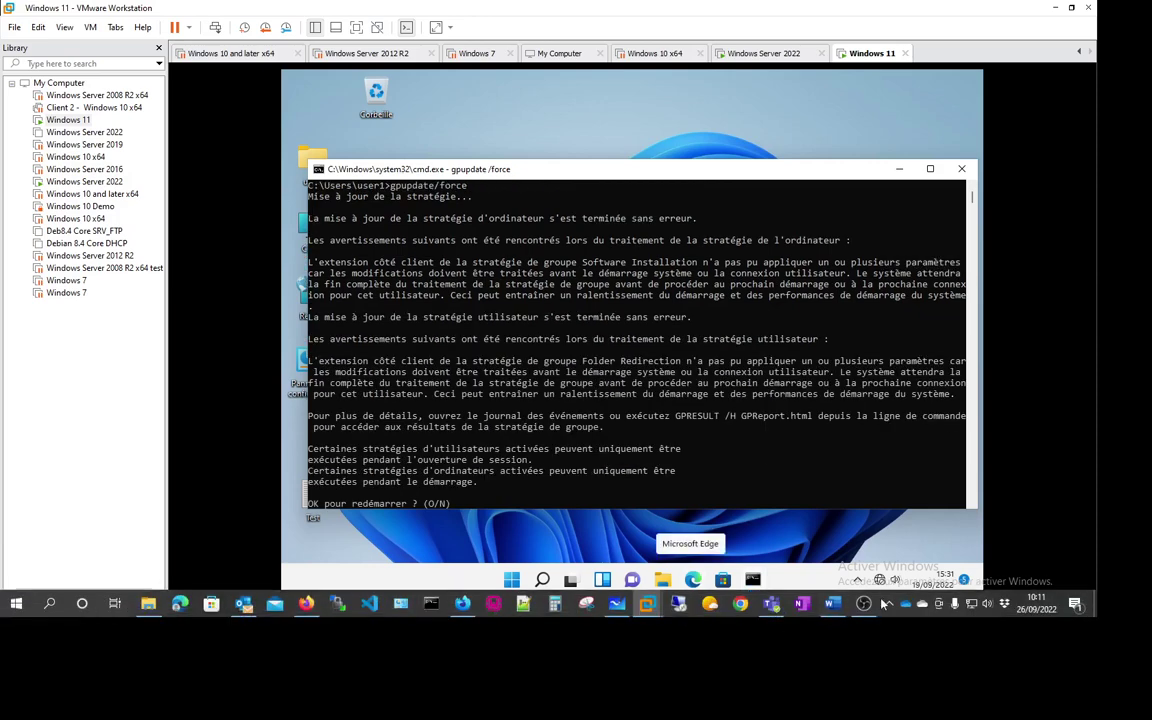
- Answer the command's restart question with o and restart the Windows 11 machine
{"action": "left_click", "coordinate": [514, 501]}
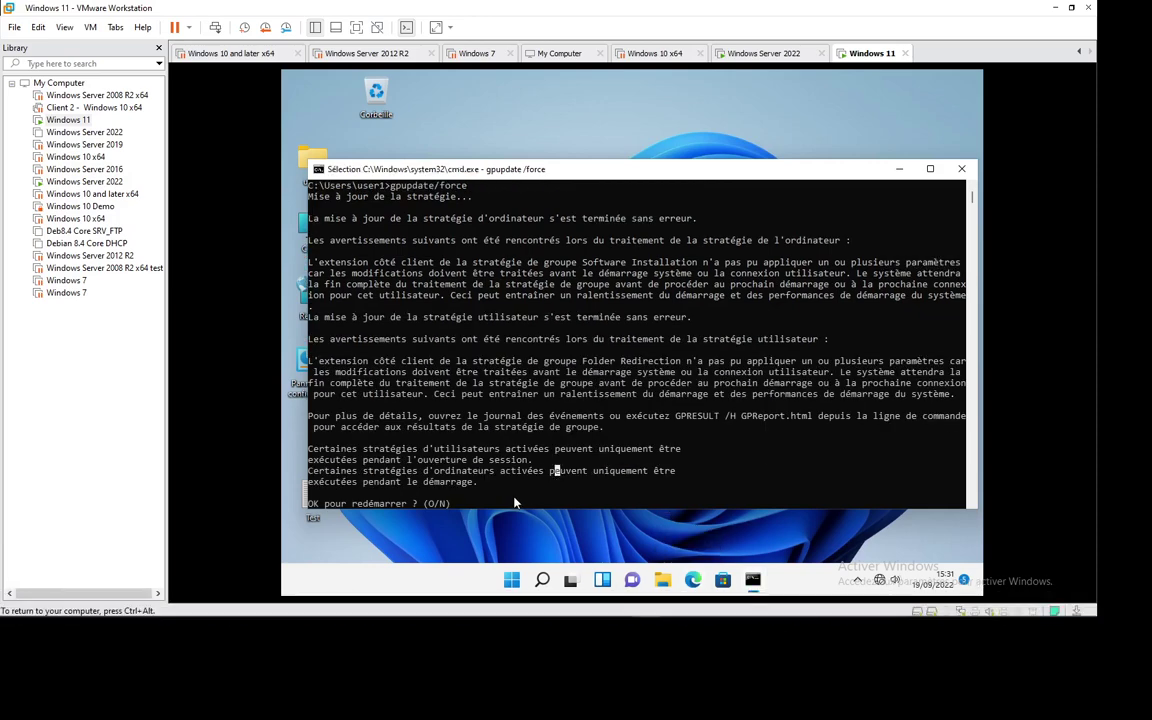
{"action": "type", "text": "o"}
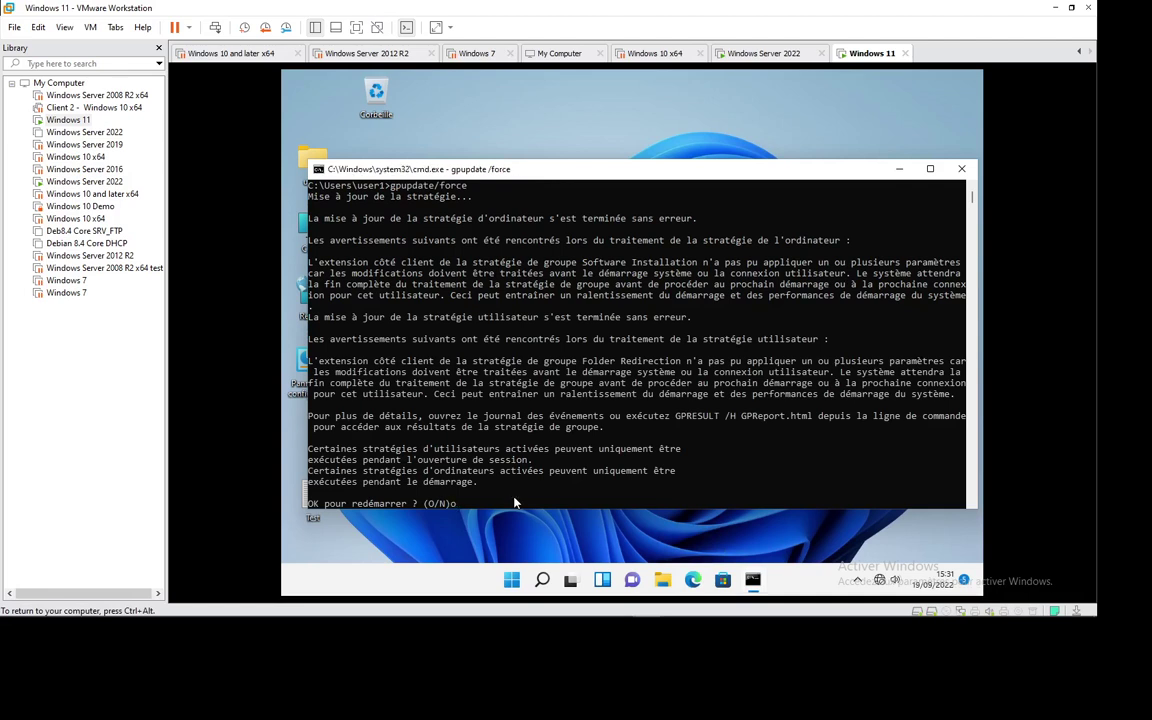
{"action": "key", "text": "super"}
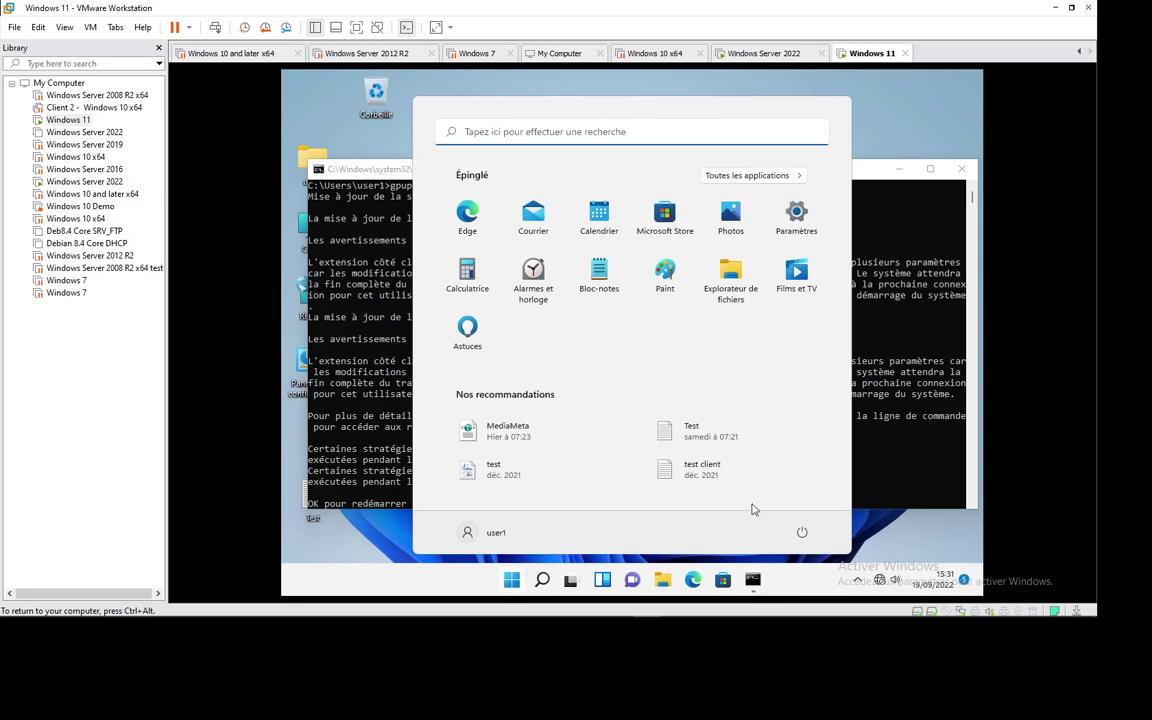
{"action": "left_click", "coordinate": [801, 532]}
{"action": "left_click", "coordinate": [801, 505]}
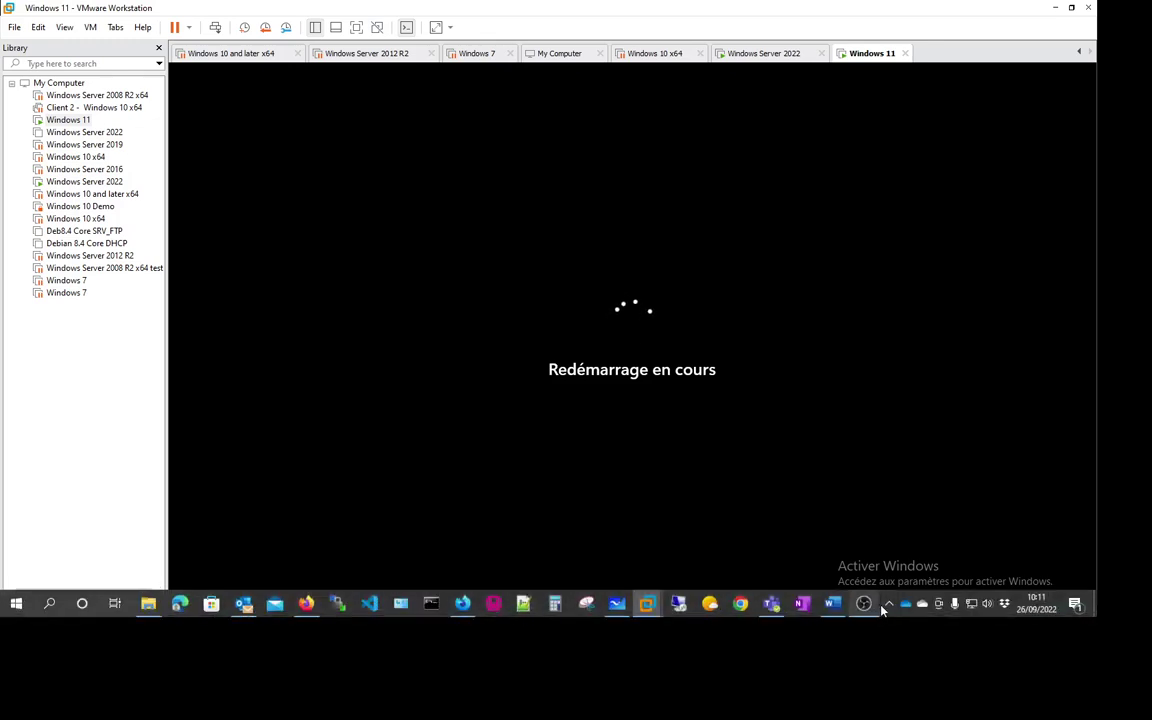
{"action": "left_click", "coordinate": [888, 604]}
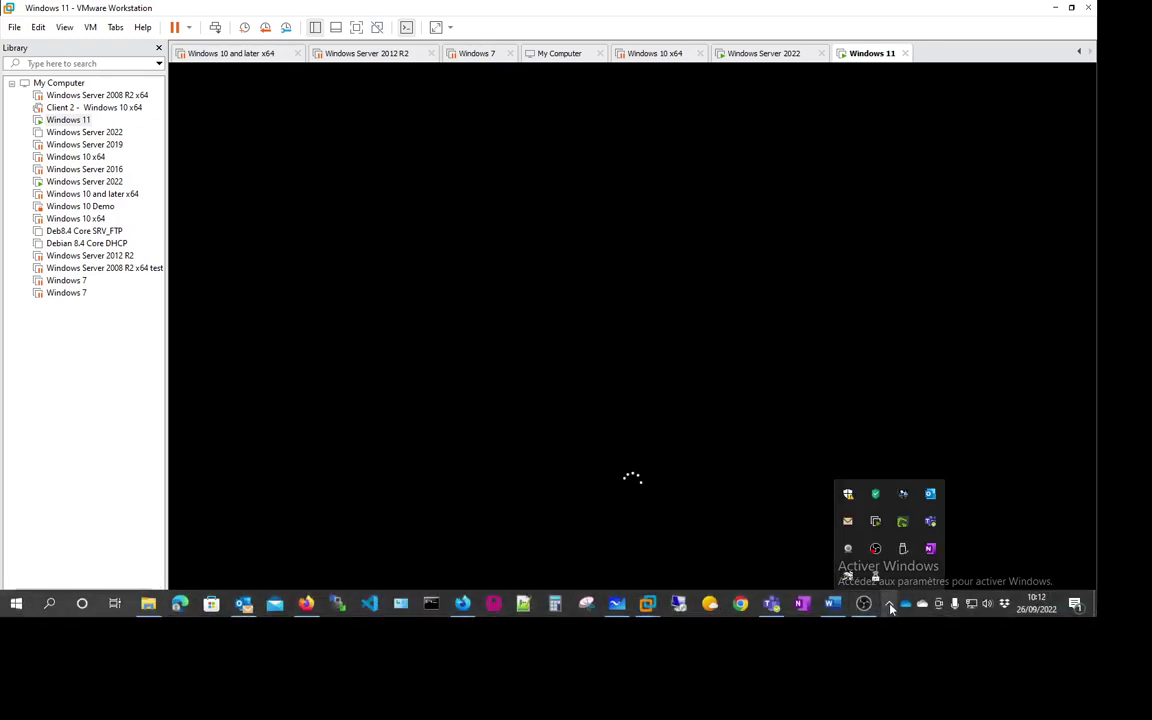
{"action": "left_click", "coordinate": [571, 400]}
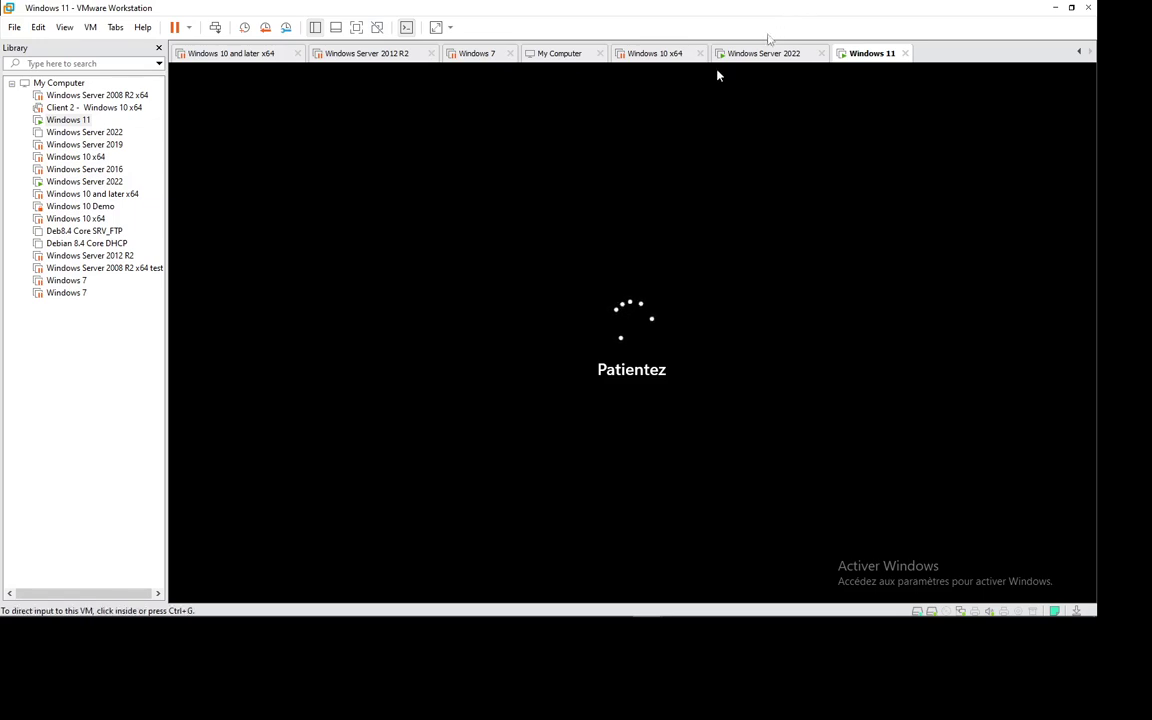
{"action": "left_click", "coordinate": [762, 54]}
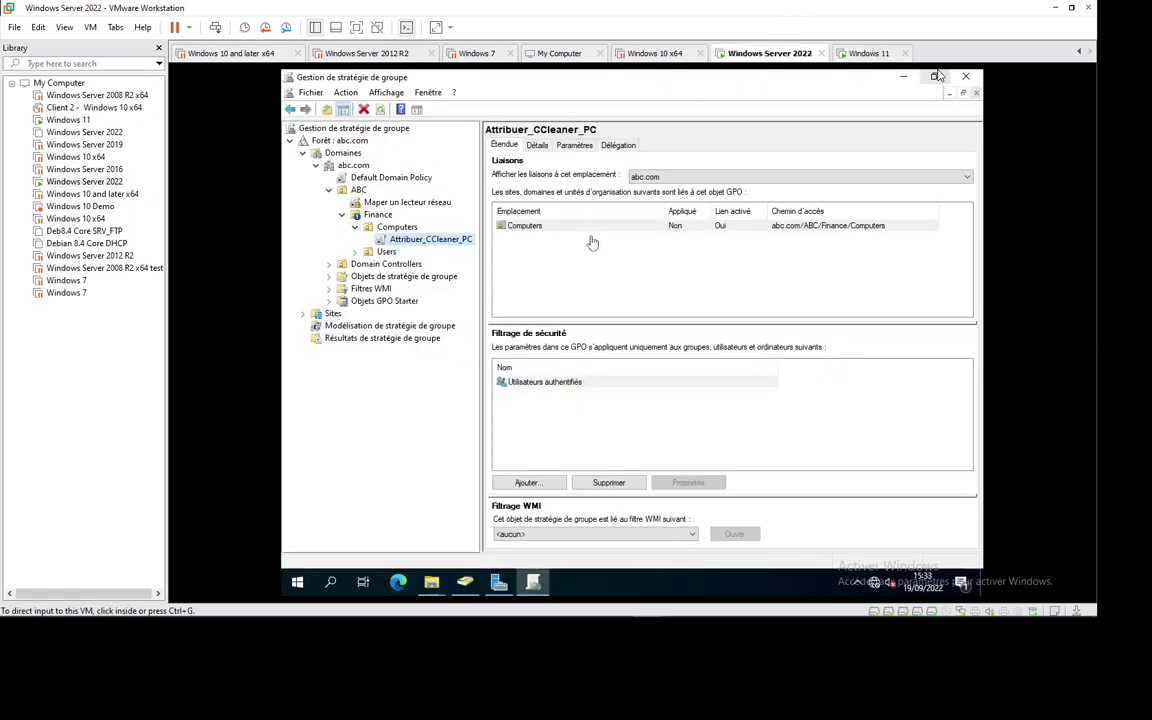
{"action": "left_click", "coordinate": [861, 52]}
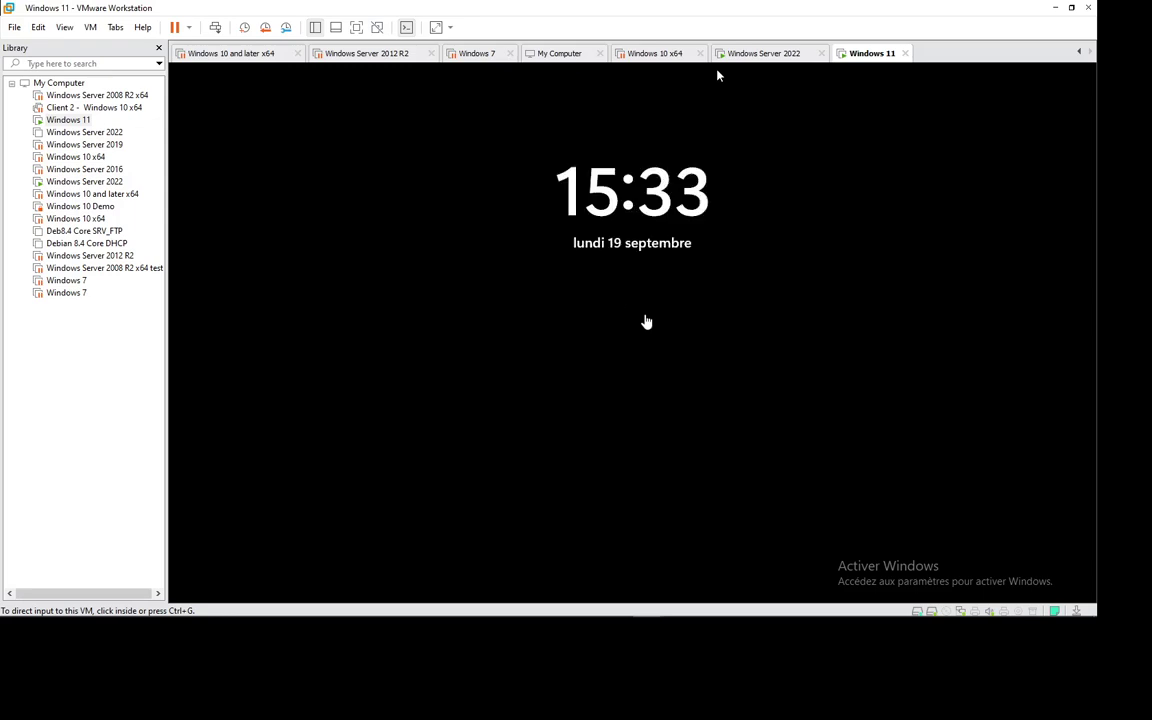
- Sign in to the restarted Windows 11 machine as user1 with the account password
{"action": "left_click", "coordinate": [646, 321]}
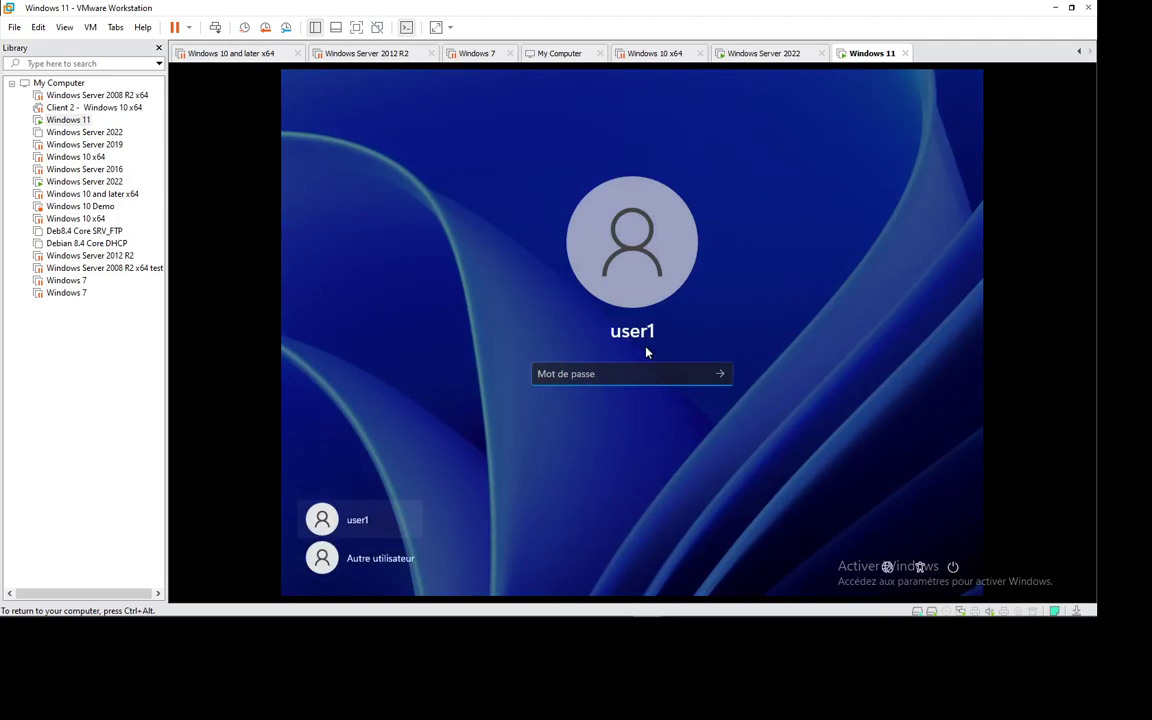
{"action": "type", "text": "********"}
{"action": "key", "text": "Return"}
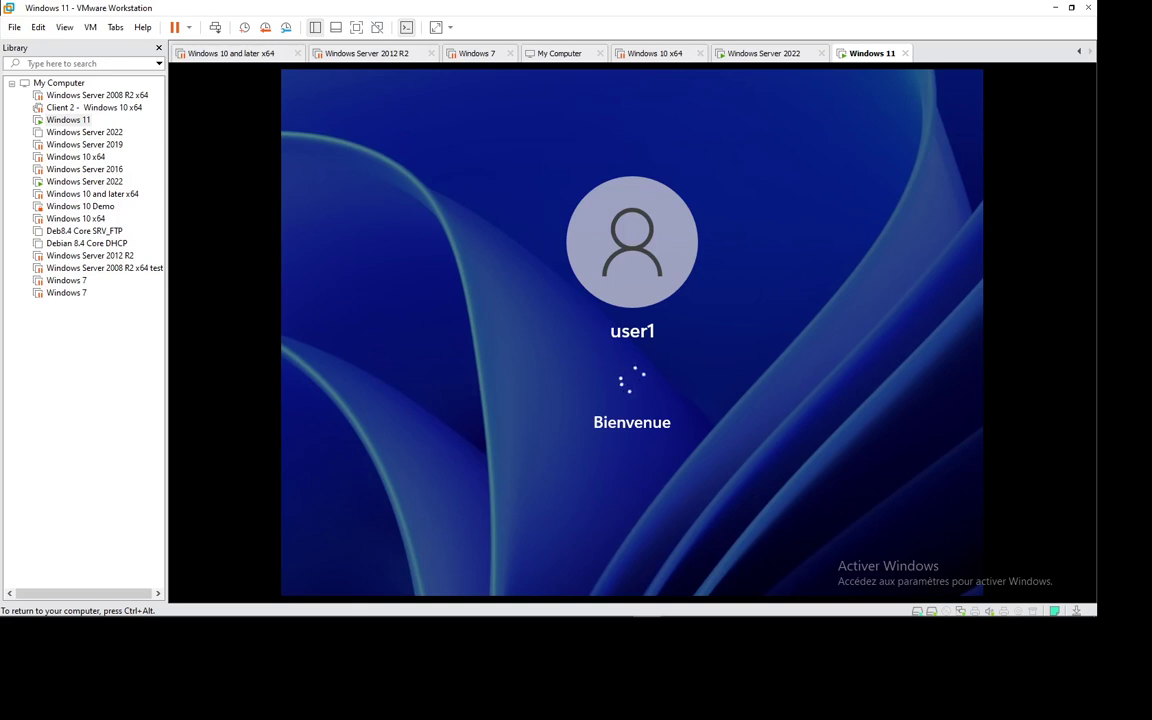
{"action": "mouse_move", "coordinate": [1059, 609]}
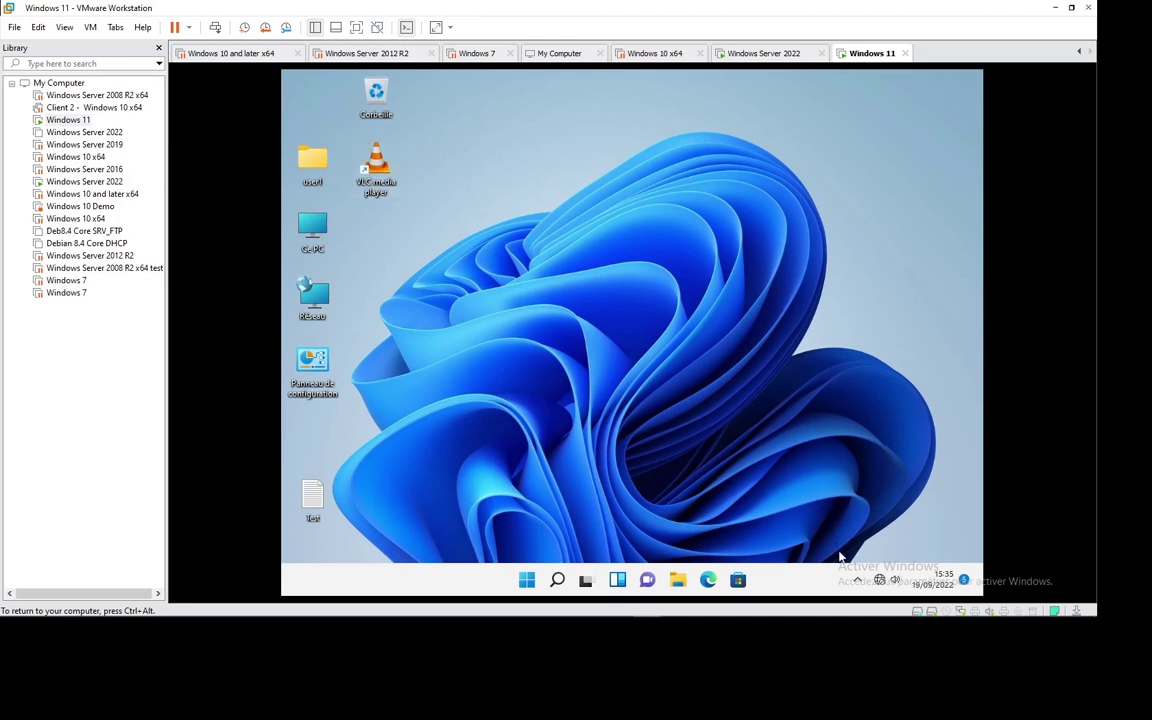
- Open the properties of the VLC media player shortcut on the desktop to examine its target
{"action": "mouse_move", "coordinate": [921, 590]}
{"action": "left_click", "coordinate": [377, 182]}
{"action": "right_click", "coordinate": [377, 182]}
{"action": "left_click", "coordinate": [458, 362]}
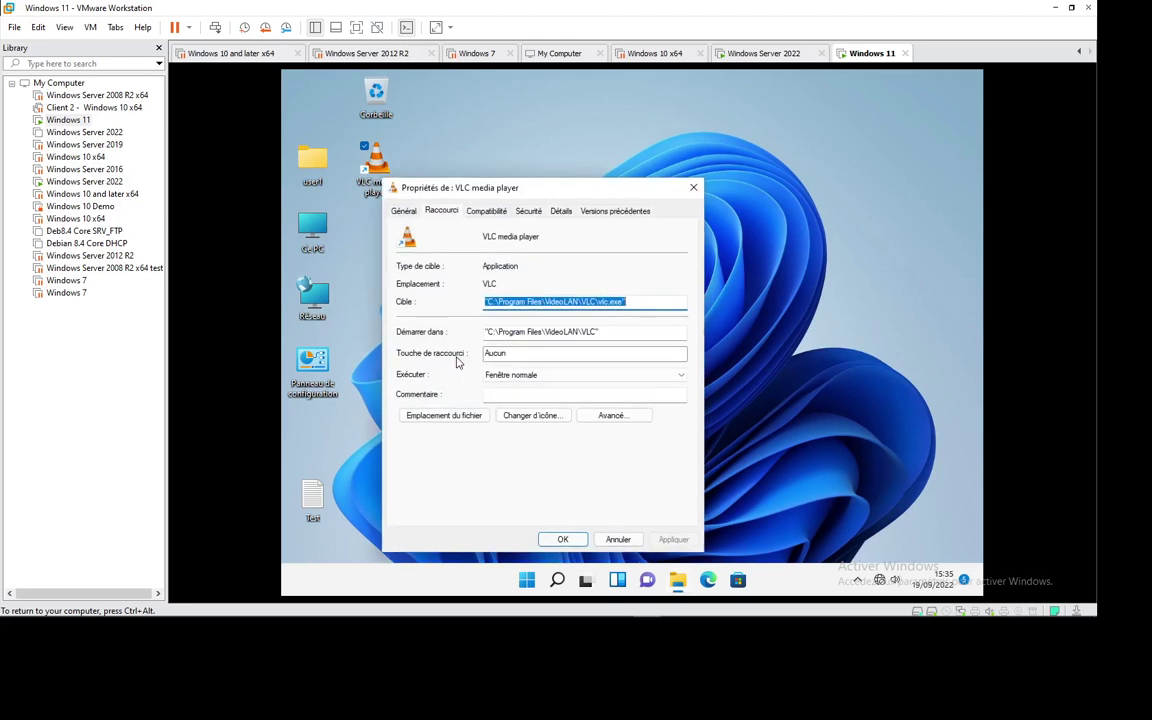
- Examine the file details of the VLC media player shortcut in its properties
{"action": "left_click", "coordinate": [560, 211]}
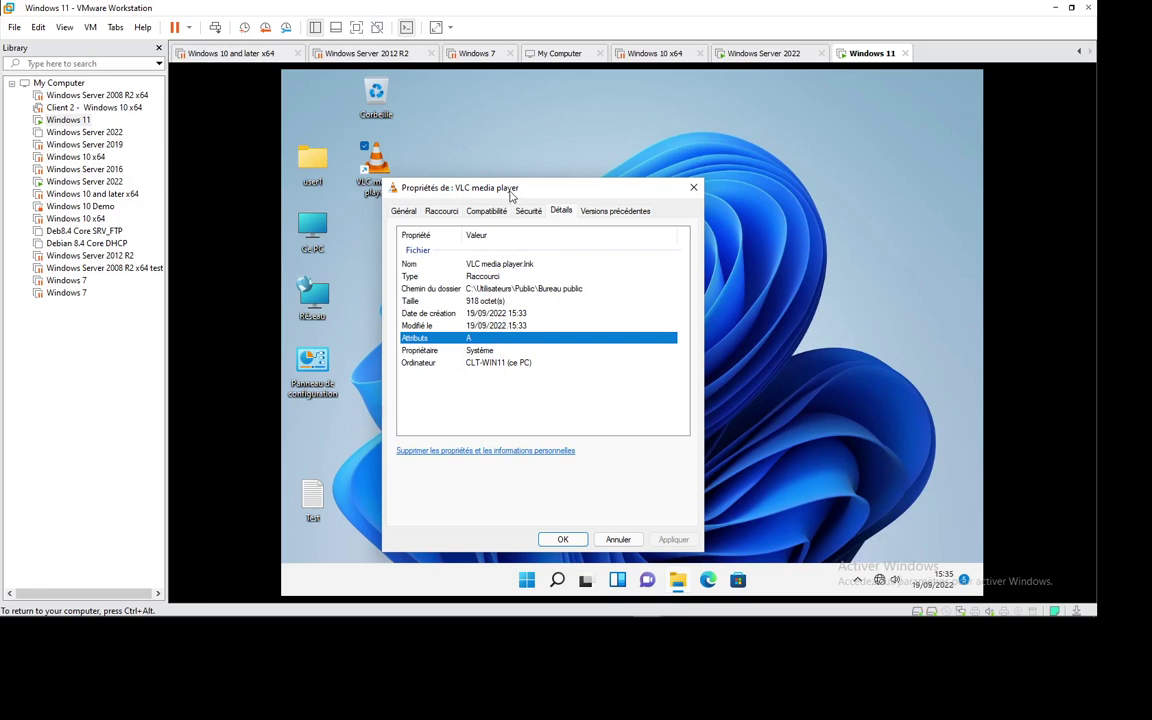
{"action": "left_click_drag", "start_coordinate": [515, 193], "coordinate": [569, 141]}
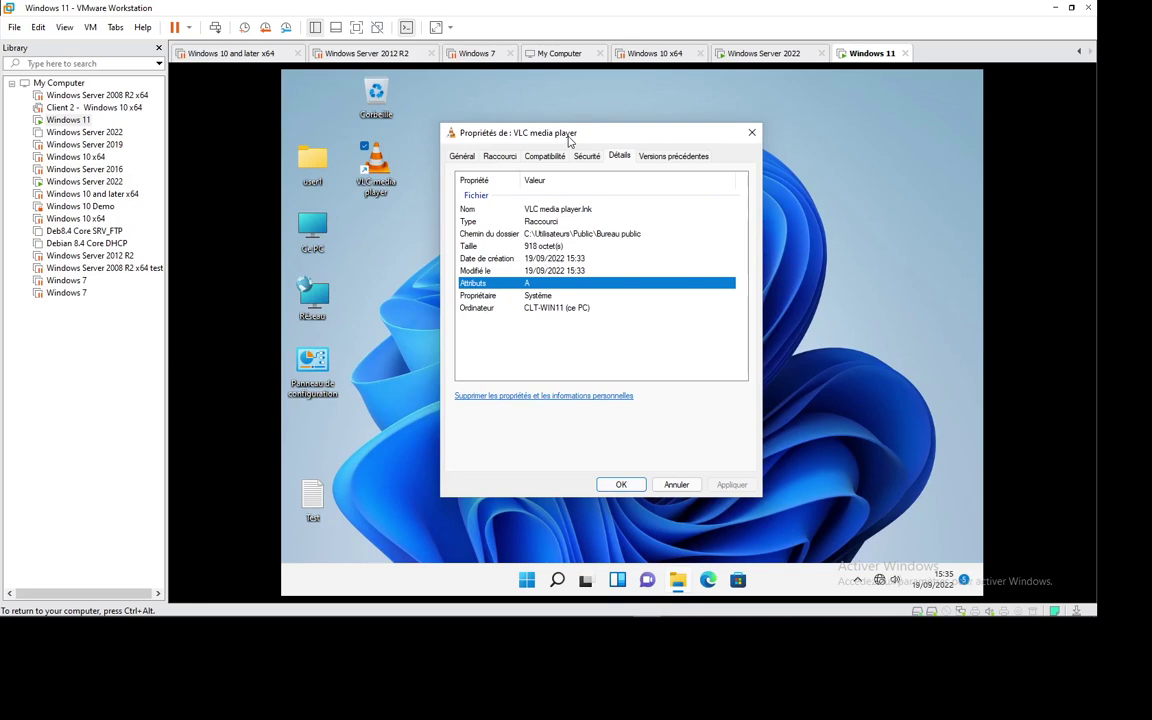
{"action": "left_click_drag", "start_coordinate": [568, 139], "coordinate": [614, 117]}
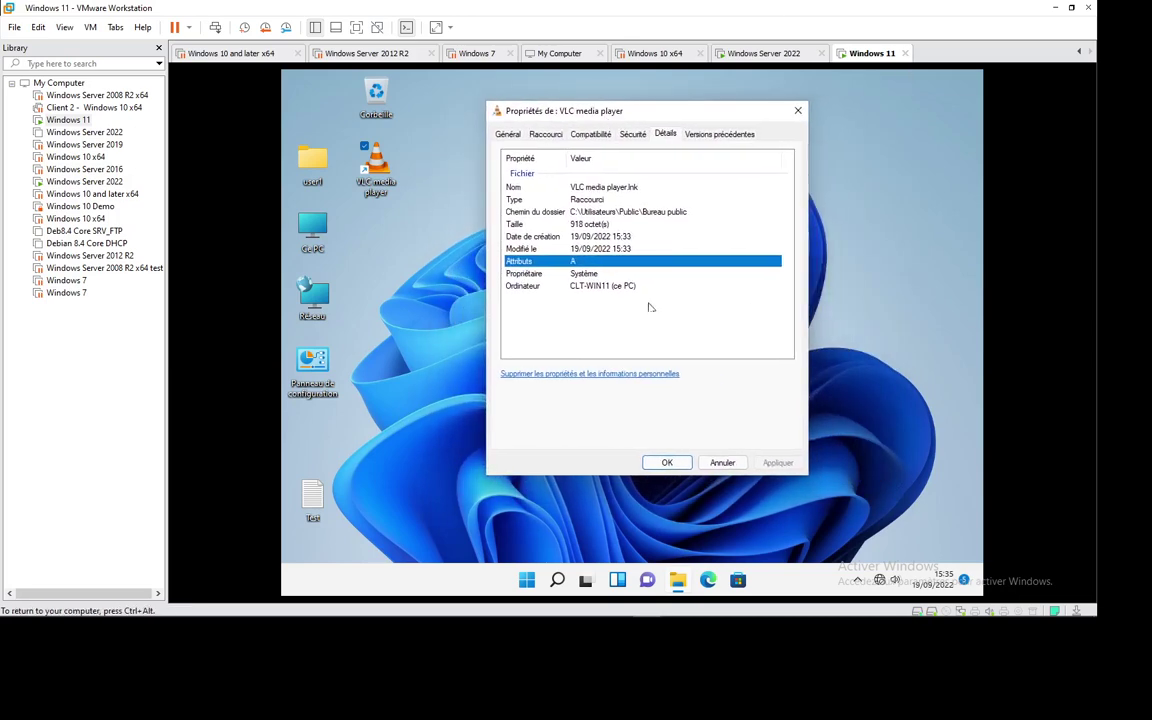
- Switch to the Windows Server 2022 machine, clear its desktop of open windows and open Exe to msi Converter Pro
{"action": "left_click", "coordinate": [764, 55]}
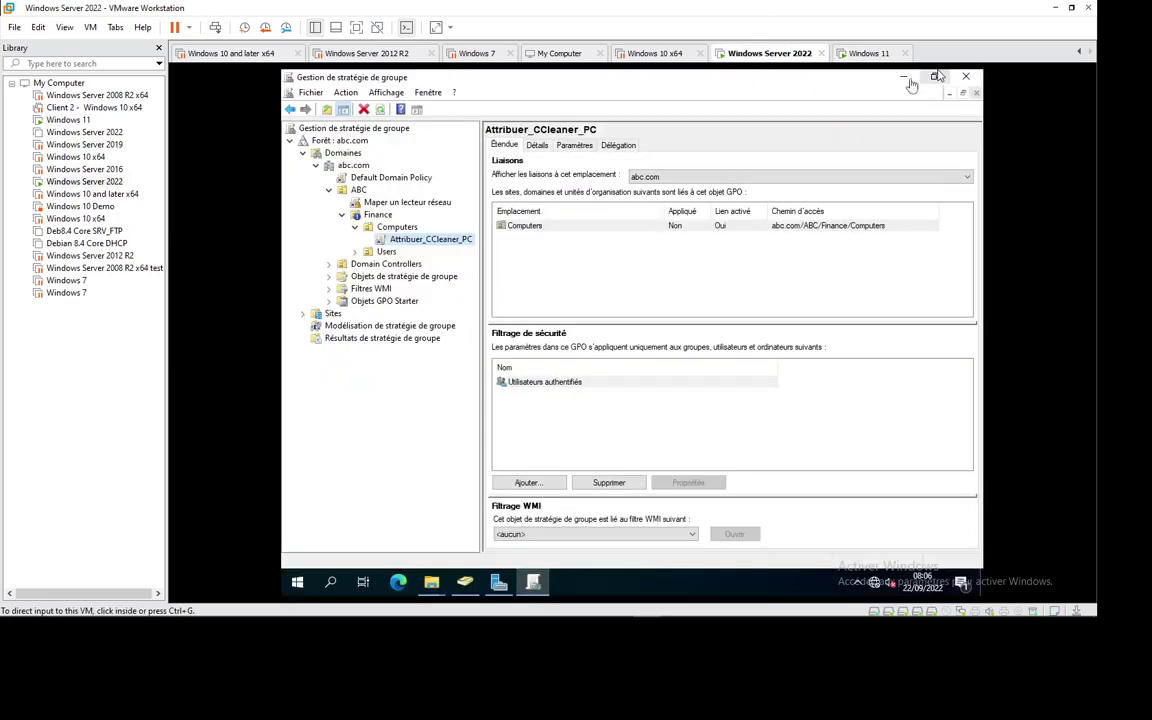
{"action": "left_click", "coordinate": [902, 80]}
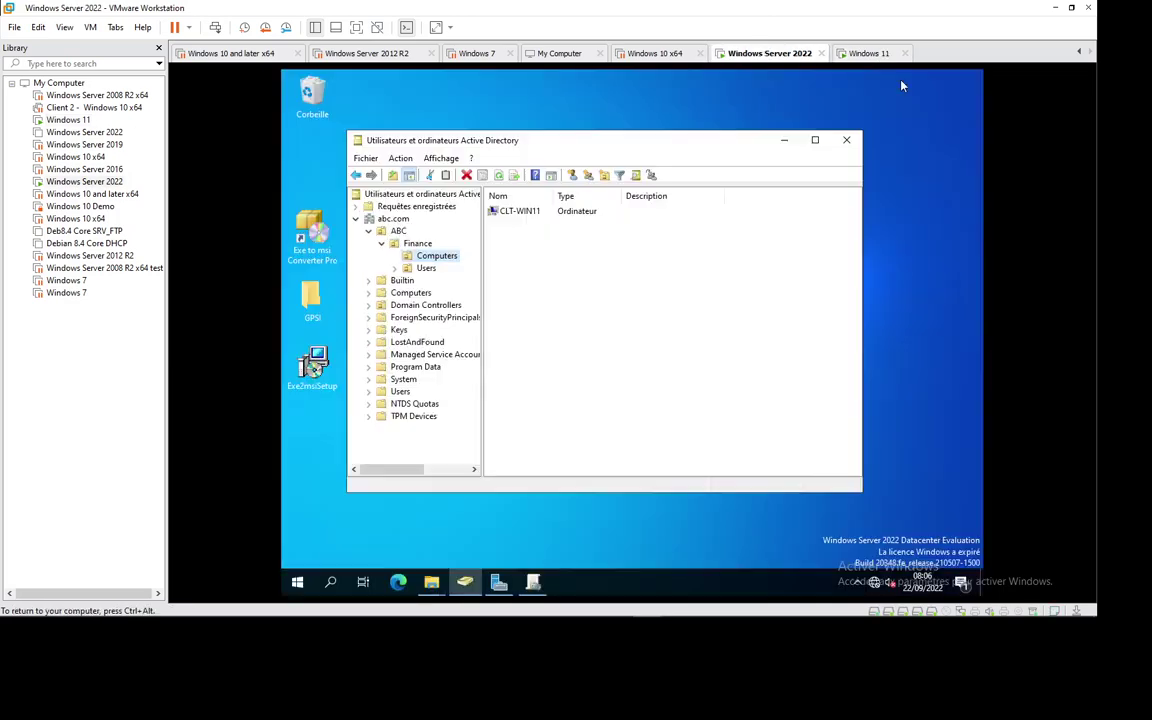
{"action": "left_click", "coordinate": [783, 141]}
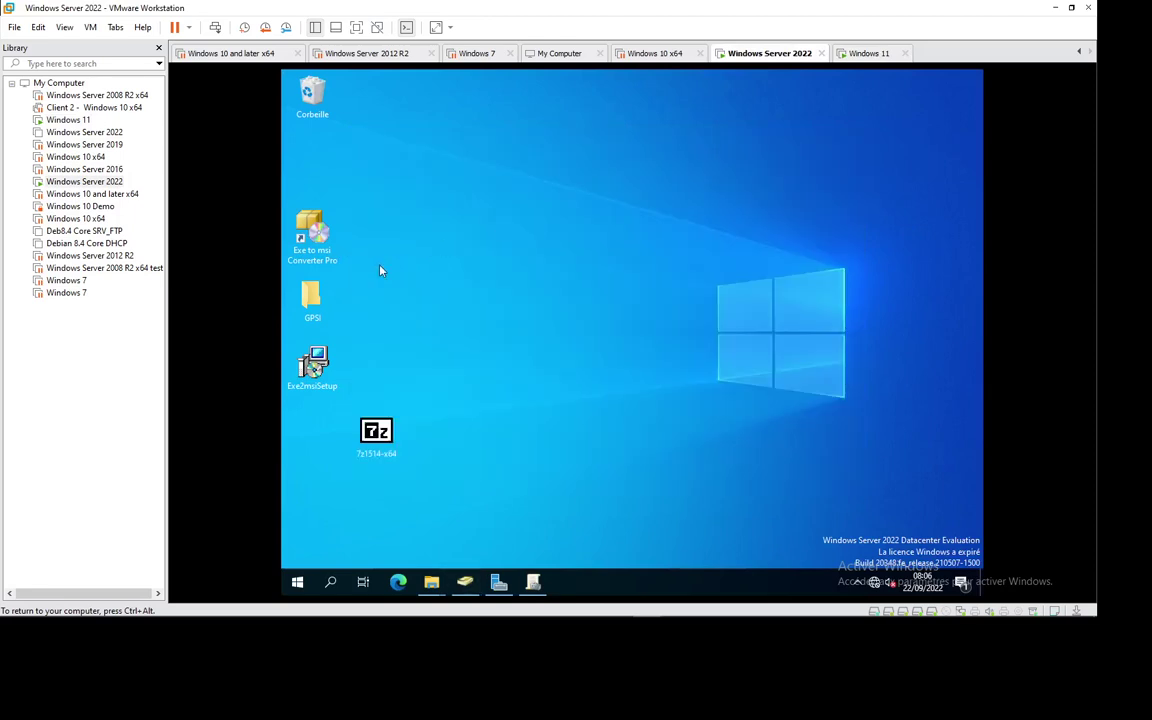
{"action": "double_click", "coordinate": [316, 247]}
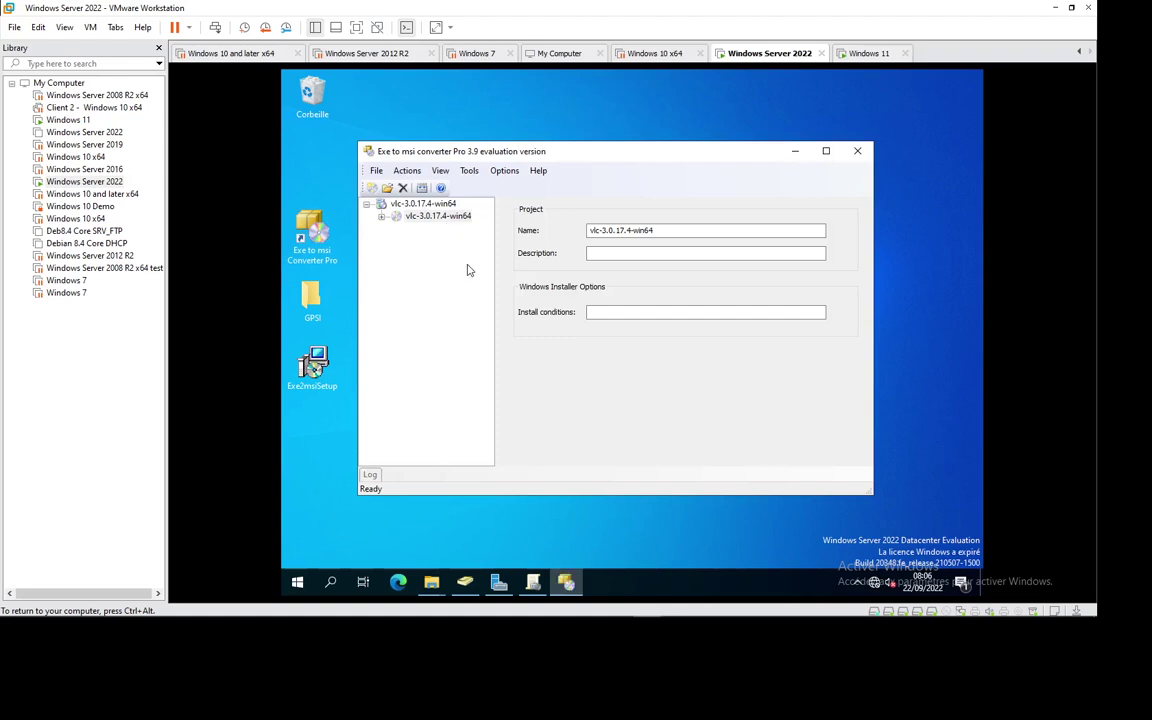
{"action": "left_click", "coordinate": [423, 203]}
{"action": "right_click", "coordinate": [423, 203]}
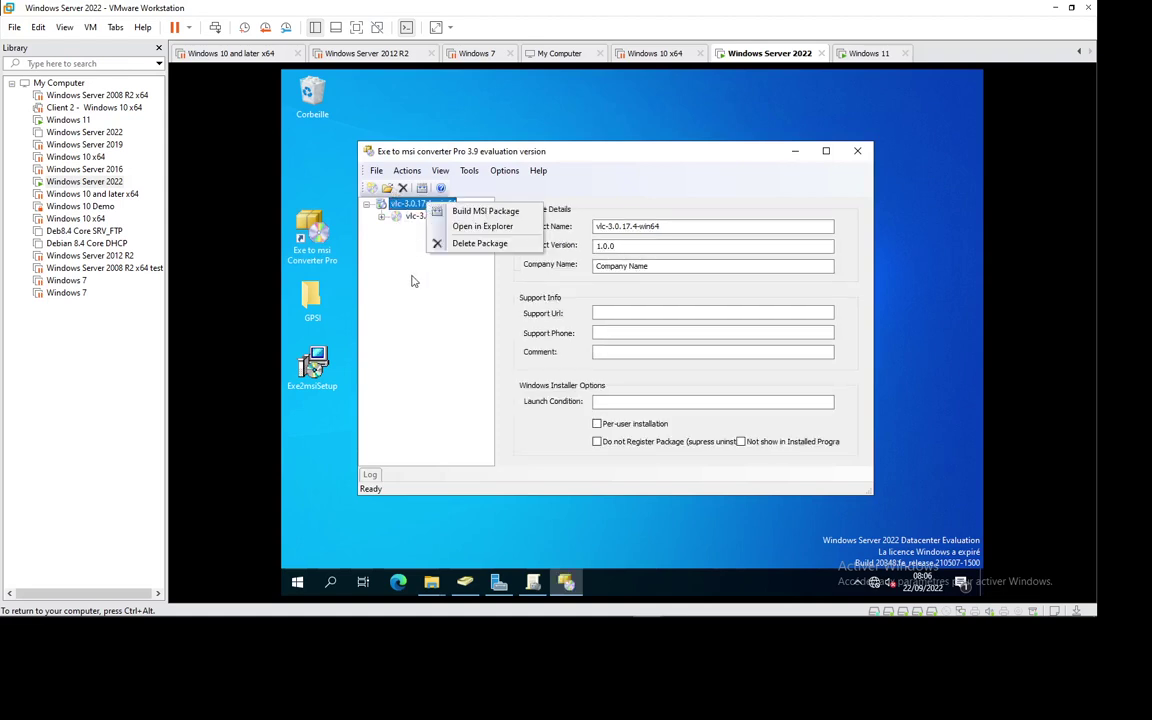
{"action": "left_click", "coordinate": [374, 252]}
- Start a new conversion project using F:\ccleaner_6-04_fr_14492.exe as the installer file
{"action": "left_click", "coordinate": [376, 171]}
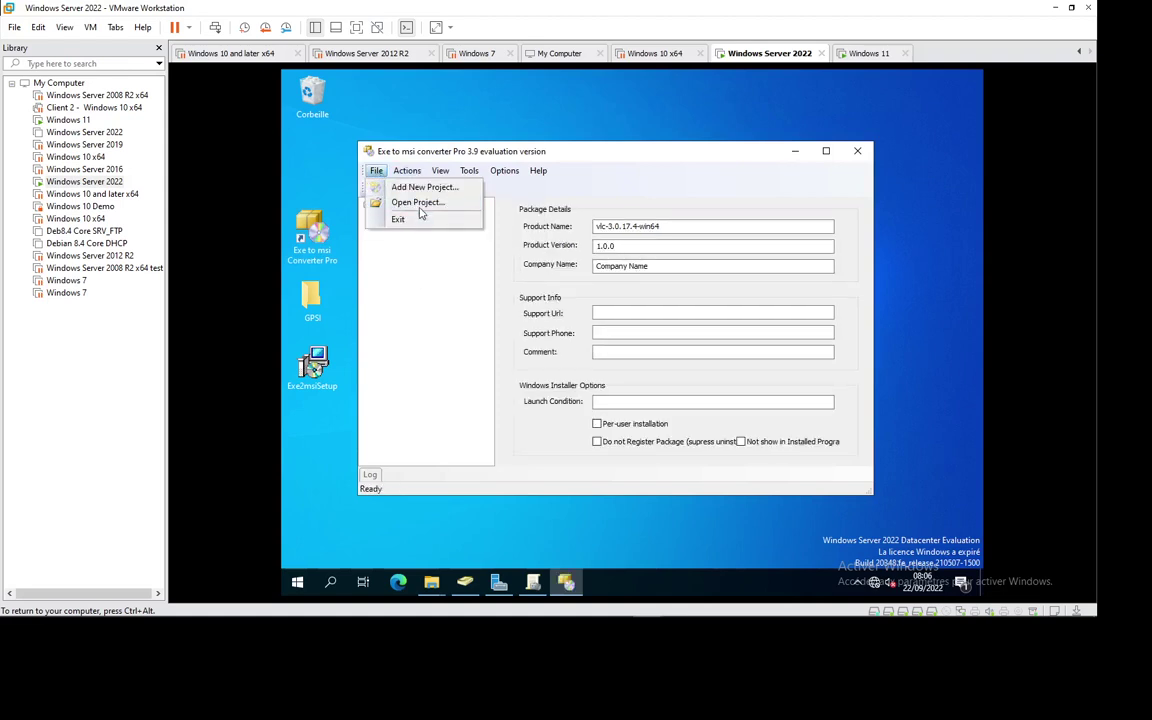
{"action": "left_click", "coordinate": [420, 187]}
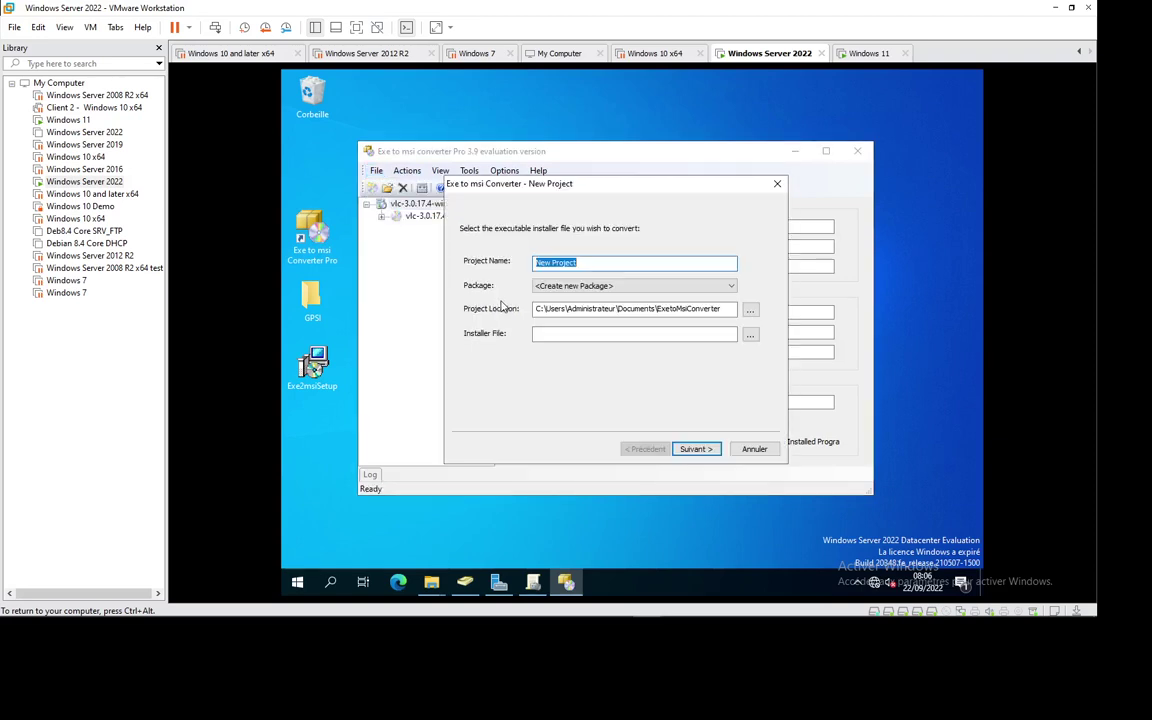
{"action": "left_click", "coordinate": [750, 336]}
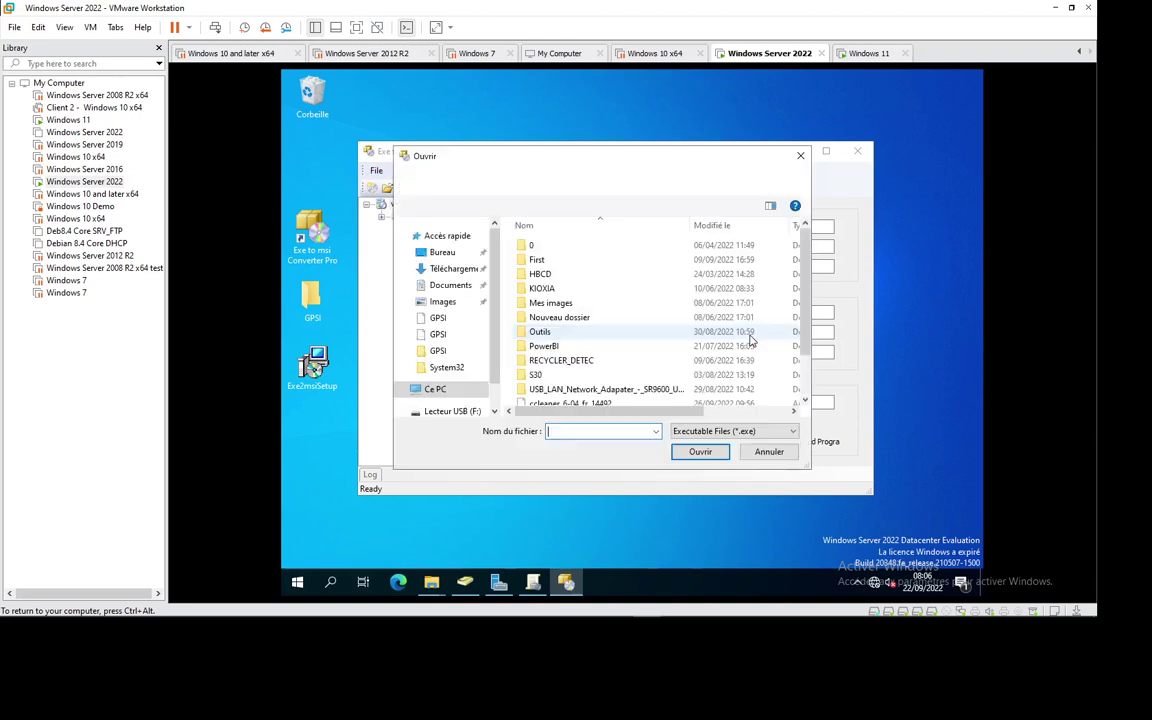
{"action": "left_click", "coordinate": [580, 401]}
{"action": "left_click", "coordinate": [700, 452]}
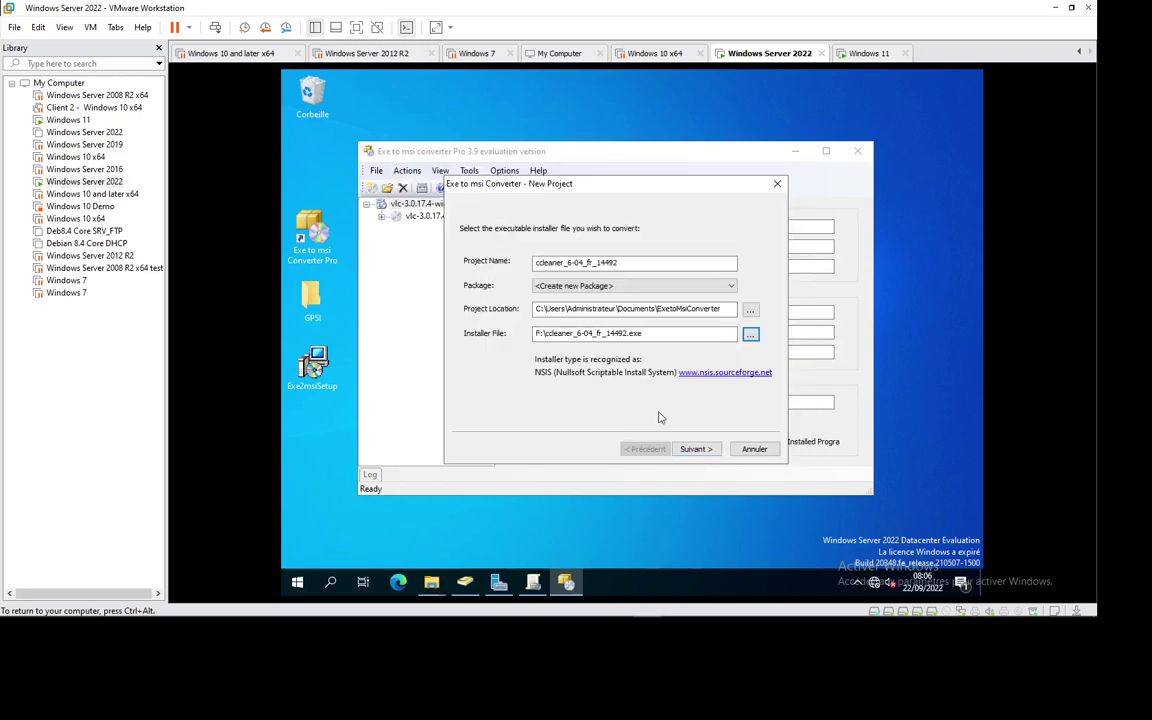
{"action": "left_click", "coordinate": [698, 450]}
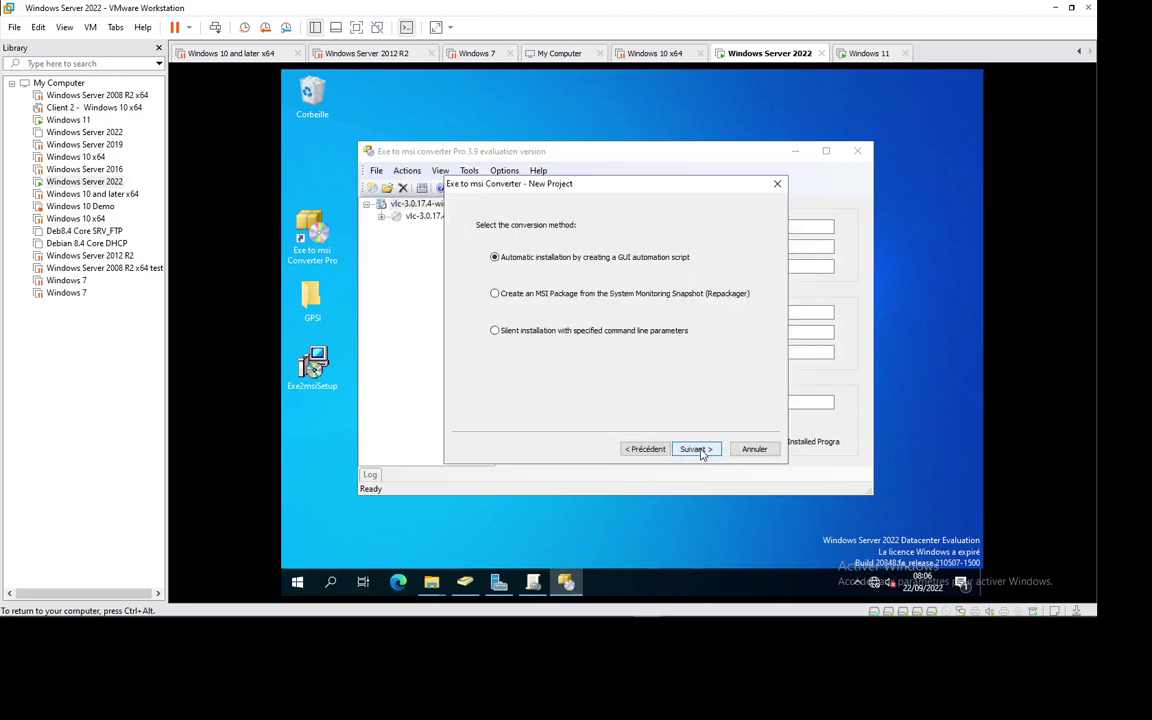
- Choose silent installation with specified command line parameters, keep /S for install and uninstall, and finish creating the project
{"action": "left_click", "coordinate": [560, 331]}
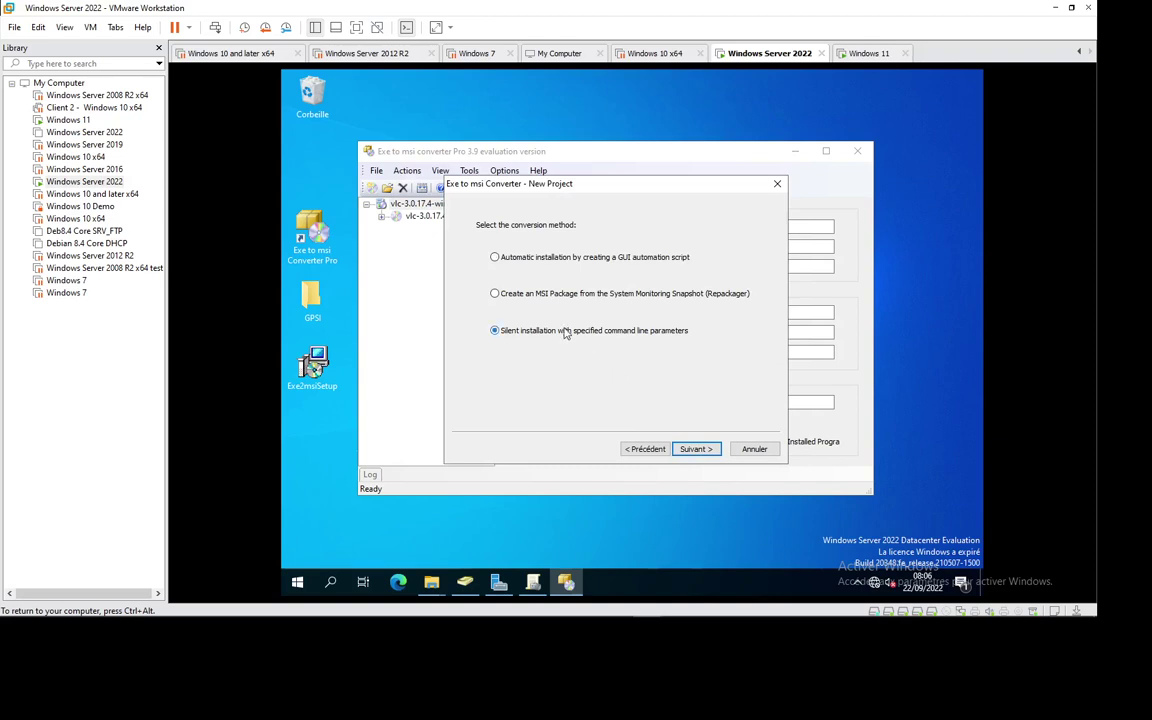
{"action": "left_click", "coordinate": [693, 449]}
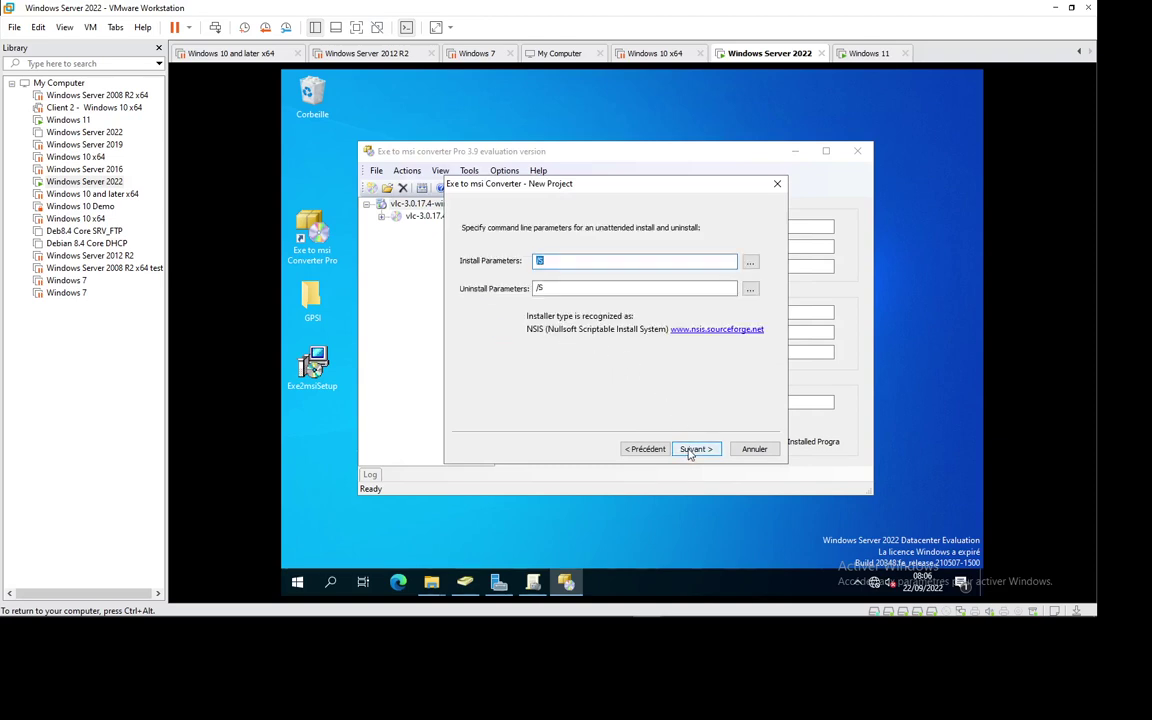
{"action": "left_click", "coordinate": [693, 450]}
{"action": "left_click", "coordinate": [695, 450]}
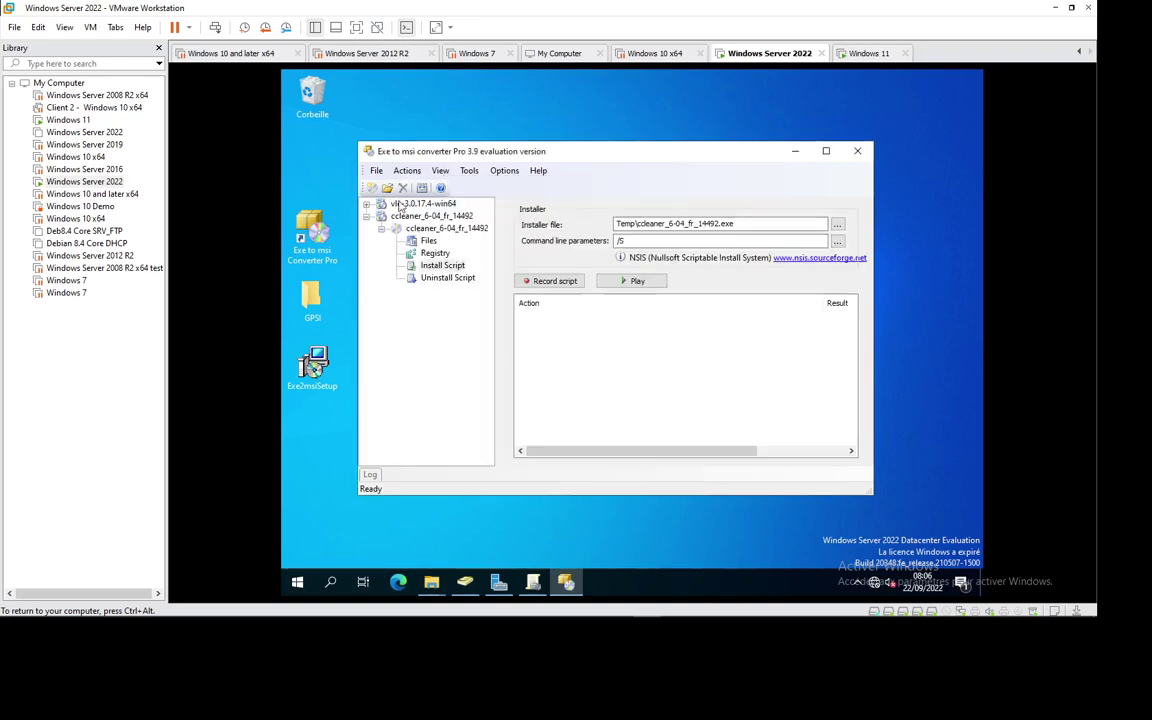
- Build the ccleaner_6-04_fr_14492 project as an MSI setup package with the default output settings, continuing the evaluation
{"action": "left_click", "coordinate": [433, 229]}
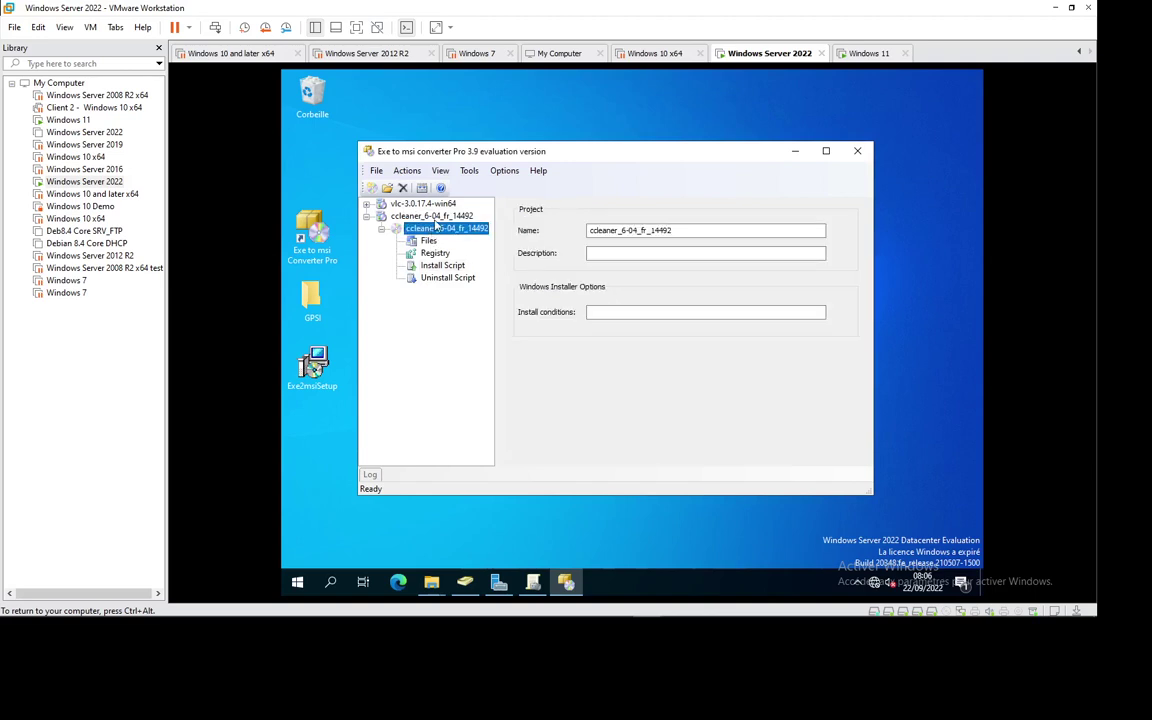
{"action": "right_click", "coordinate": [437, 217]}
{"action": "left_click", "coordinate": [478, 232]}
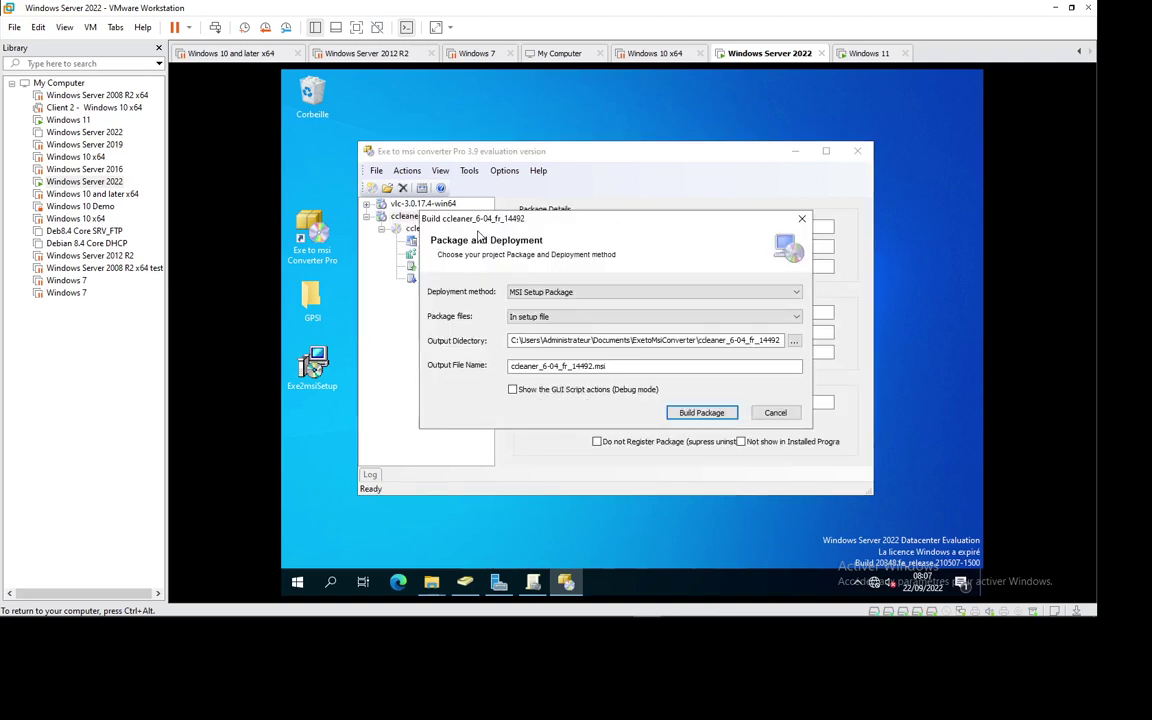
{"action": "left_click", "coordinate": [690, 412]}
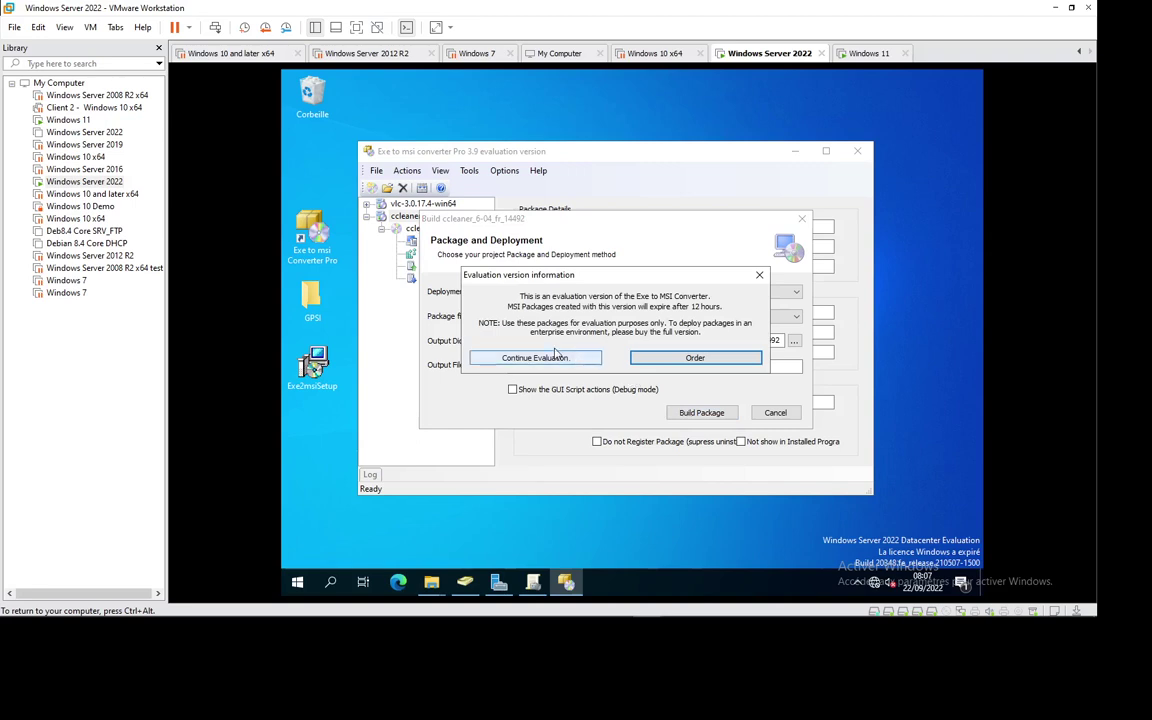
{"action": "left_click", "coordinate": [533, 358]}
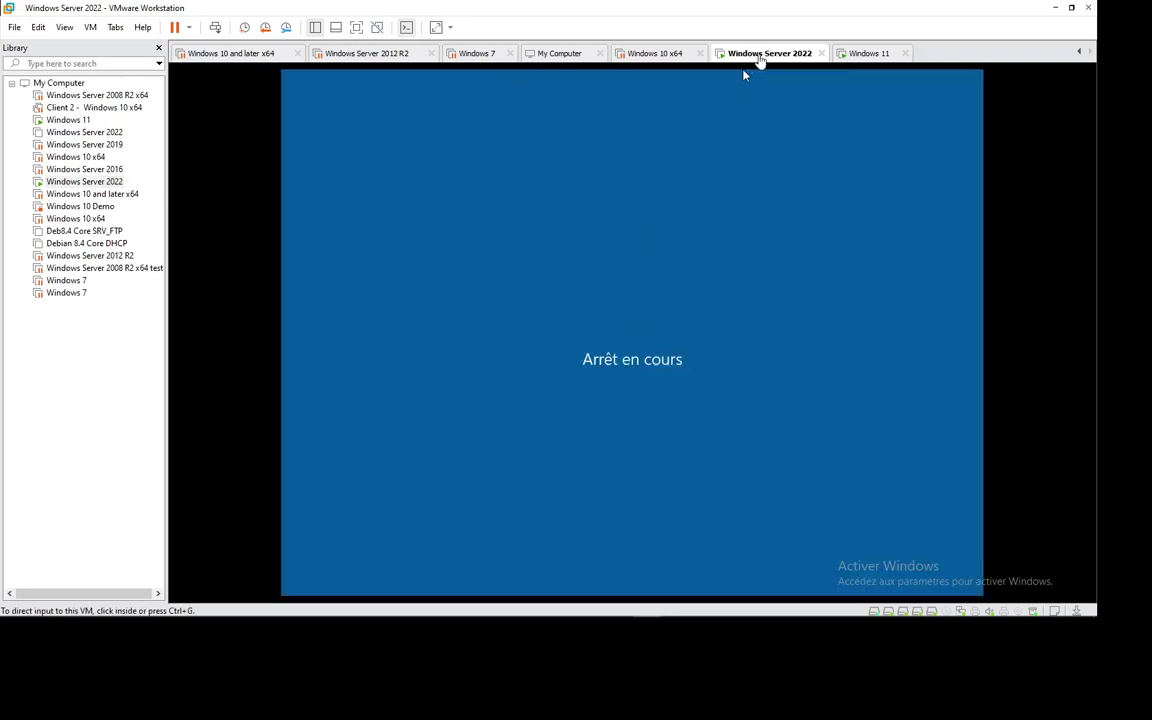
- Switch back to the Windows 11 machine and review the VLC media player shortcut's details
{"action": "left_click", "coordinate": [866, 56]}
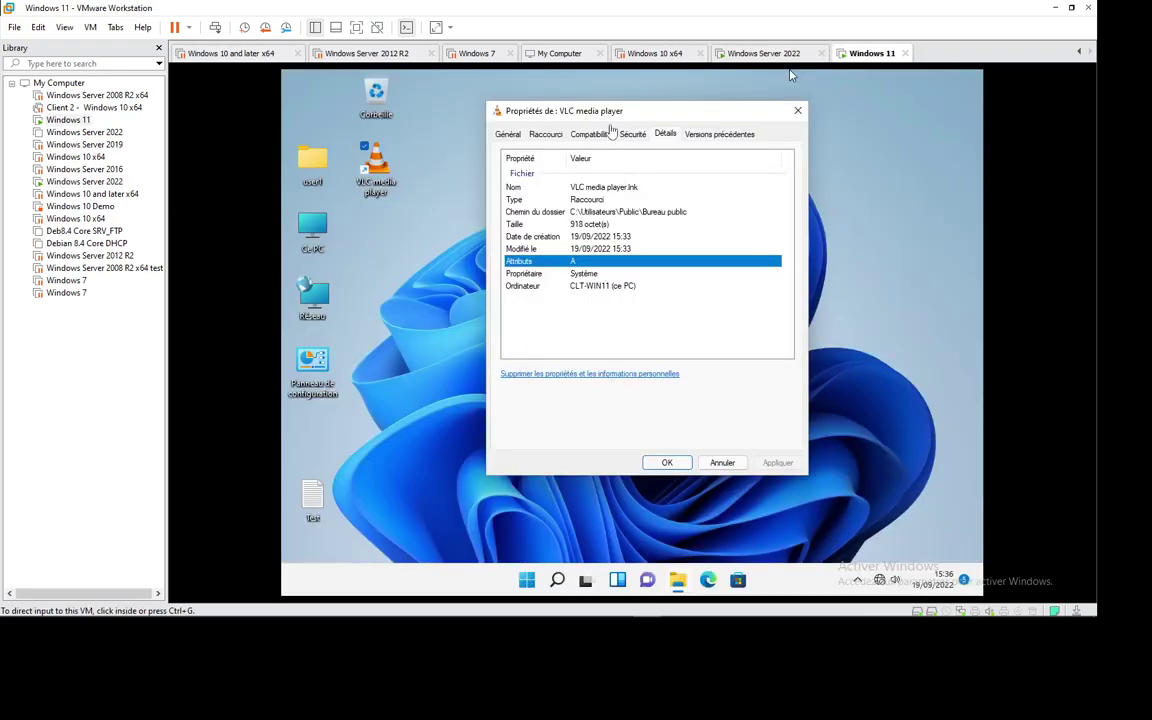
{"action": "left_click", "coordinate": [537, 109]}
{"action": "mouse_move", "coordinate": [584, 122]}
{"action": "left_mouse_down"}
{"action": "mouse_move", "coordinate": [598, 118]}
{"action": "mouse_move", "coordinate": [584, 117]}
{"action": "left_mouse_up"}
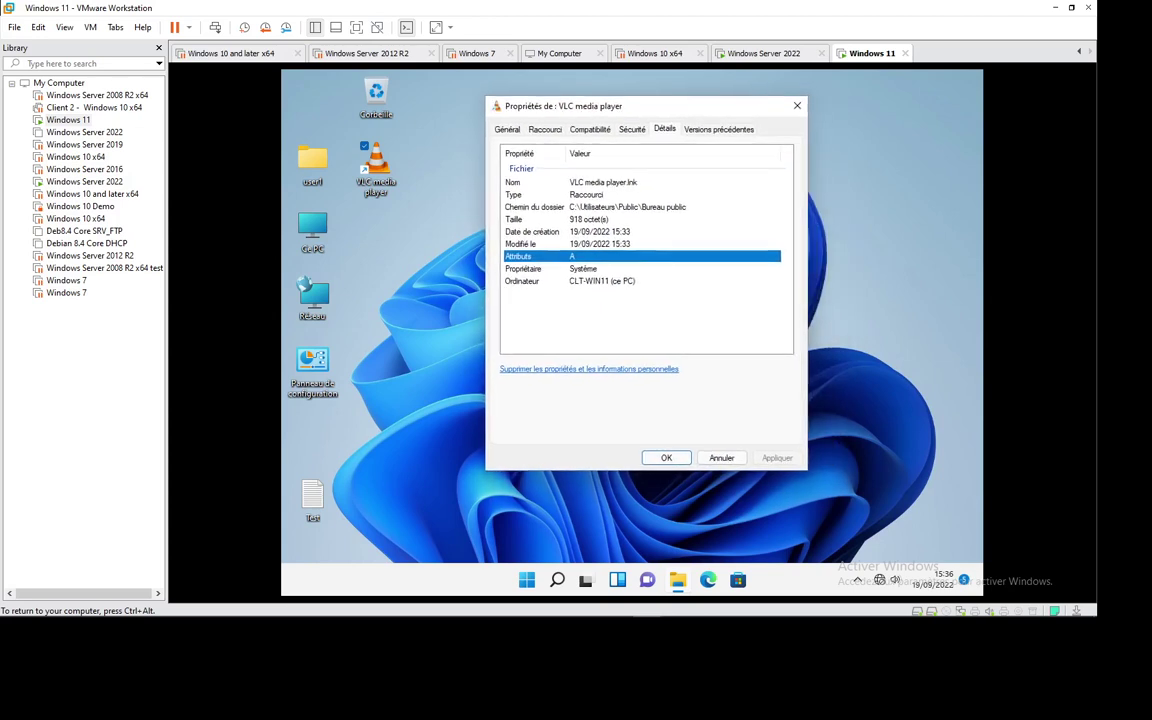
{"action": "mouse_move", "coordinate": [795, 620]}
{"action": "left_click", "coordinate": [890, 606]}
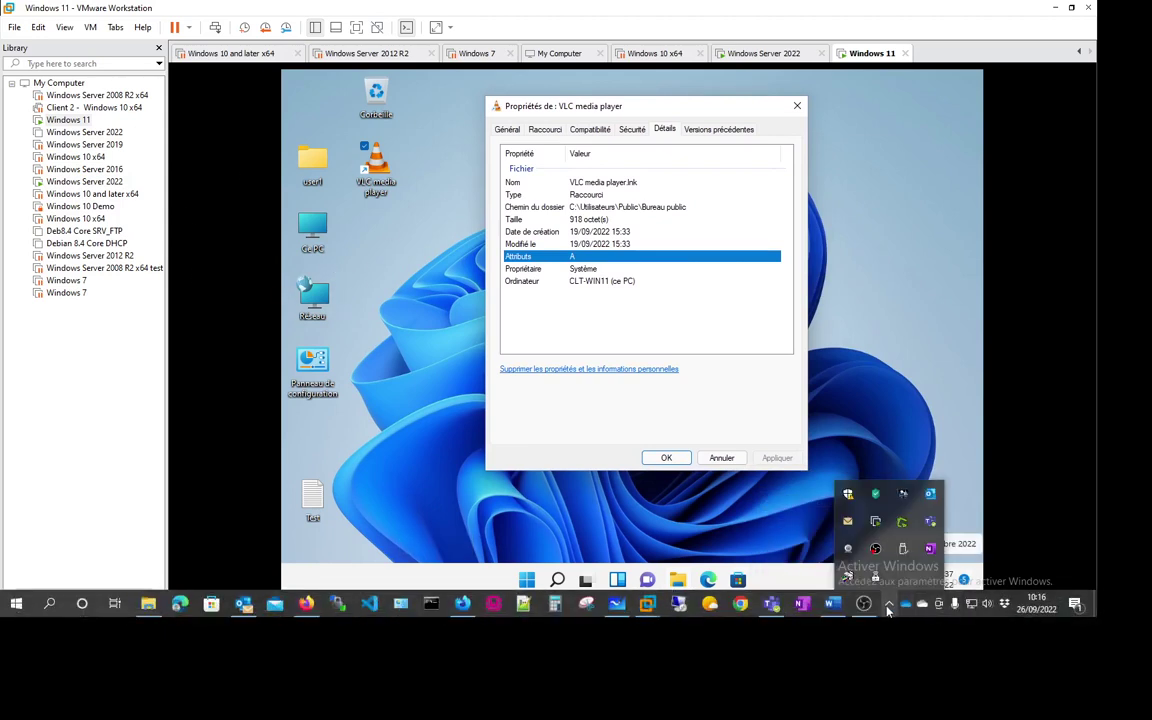